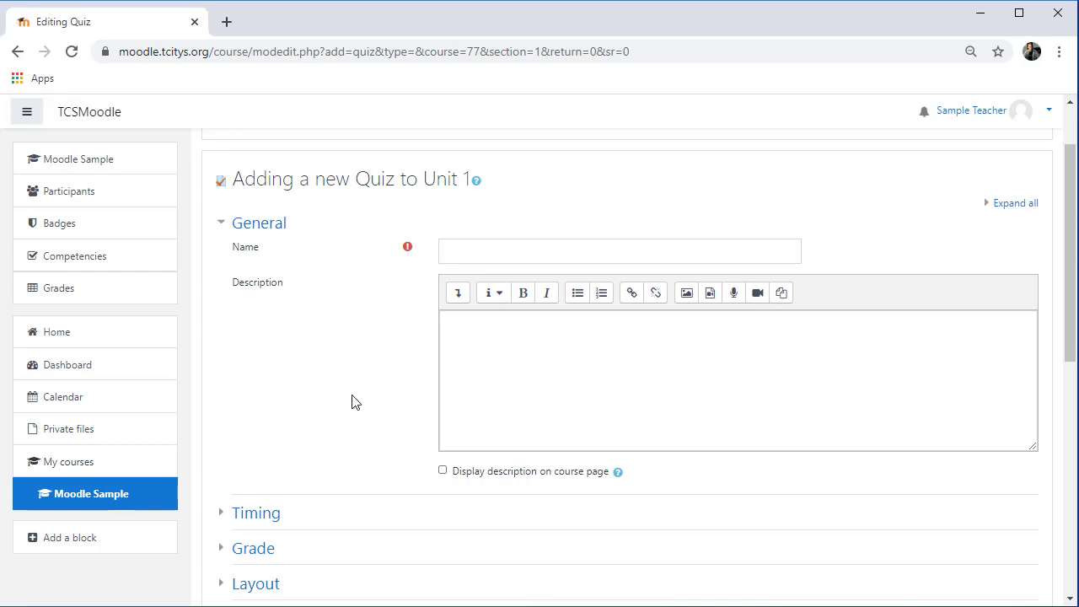
Name the quiz "Unit 1 Notes Quiz" and enter the description "Take this quiz after completing the notes for Unit 1."
{"action": "left_click", "coordinate": [492, 249]}
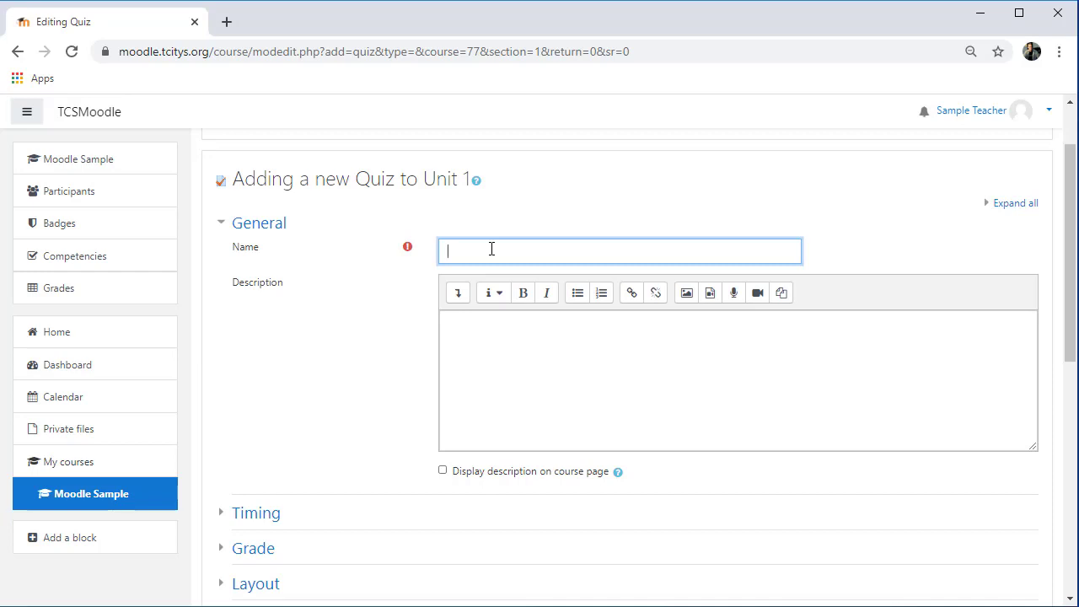
{"action": "type", "text": "Unit 1 Notes Quiz"}
{"action": "key", "text": "Tab"}
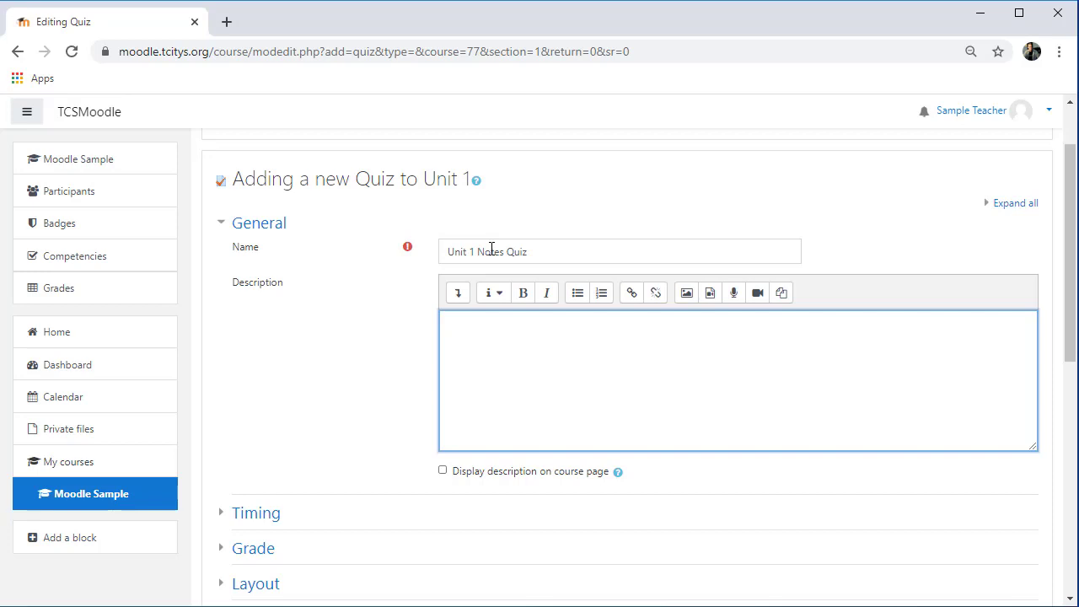
{"action": "type", "text": "Take this quiz after completings"}
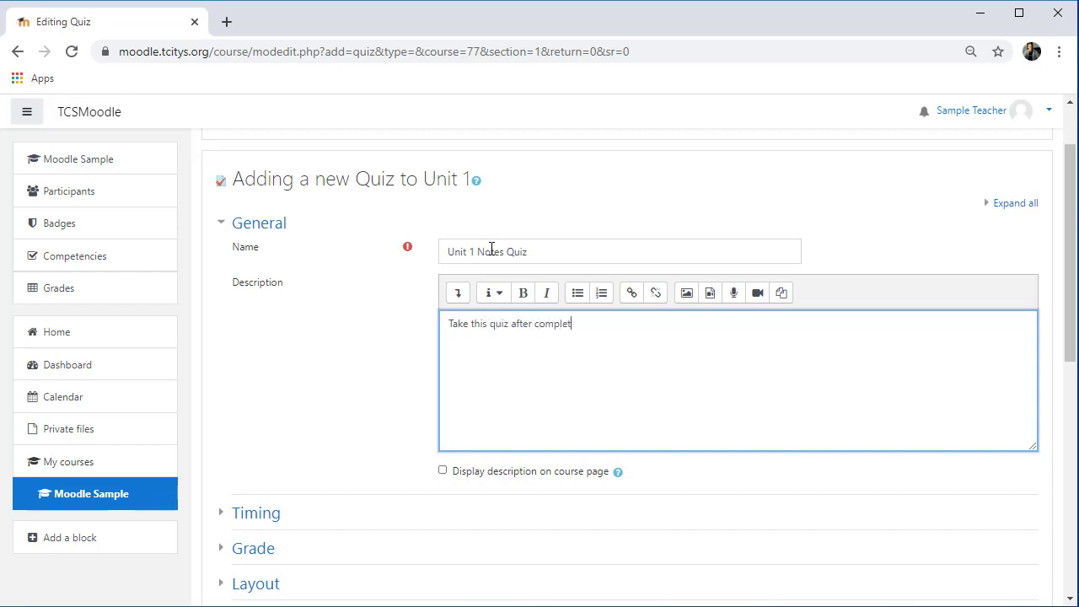
{"action": "key", "text": "BackSpace"}
{"action": "type", "text": "the notes for Unit 1."}
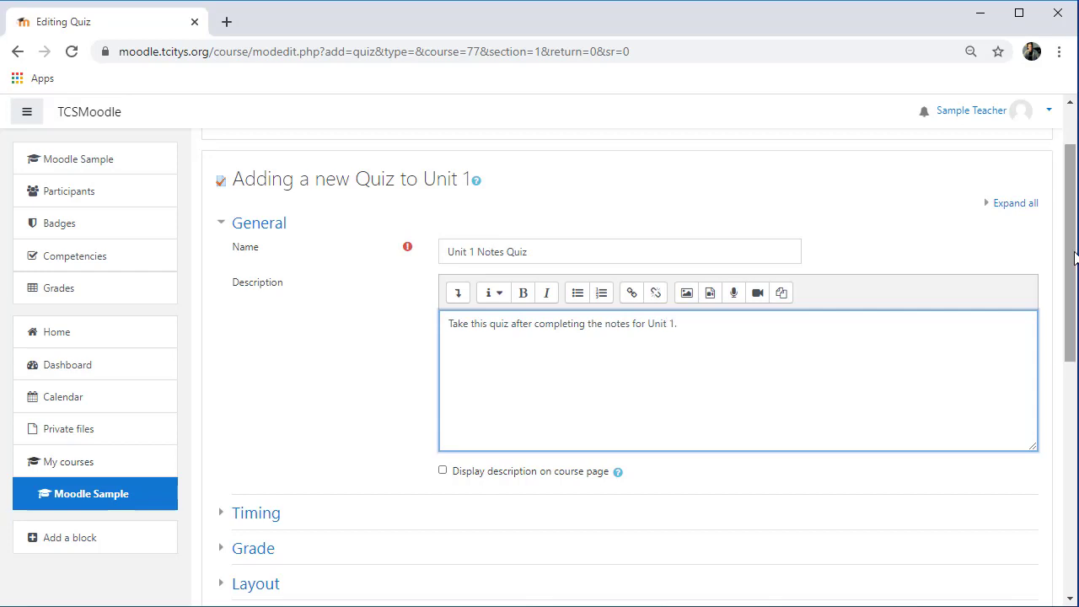
Enable the quiz's opening time in the Timing settings and set it to 6 July 2020, 08:00
{"action": "left_click_drag", "start_coordinate": [1073, 263], "coordinate": [1060, 405]}
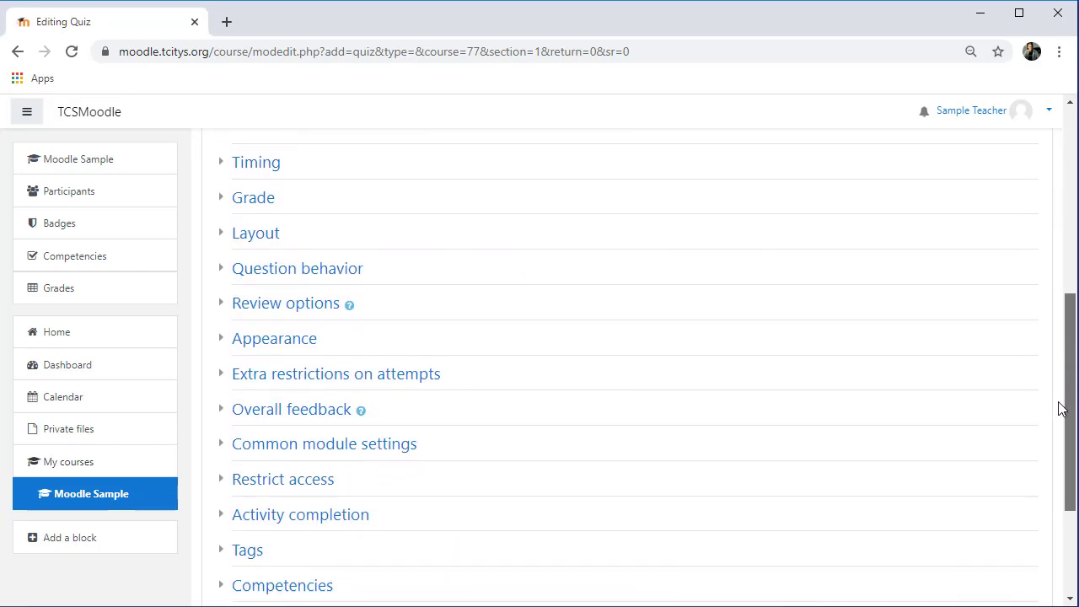
{"action": "left_click", "coordinate": [262, 169]}
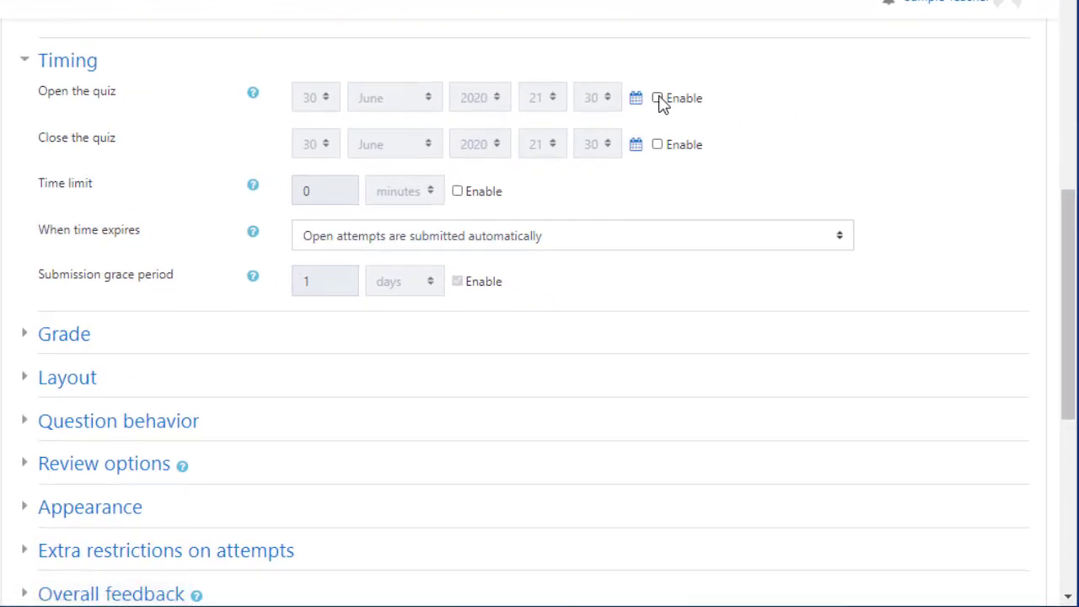
{"action": "left_click", "coordinate": [659, 100]}
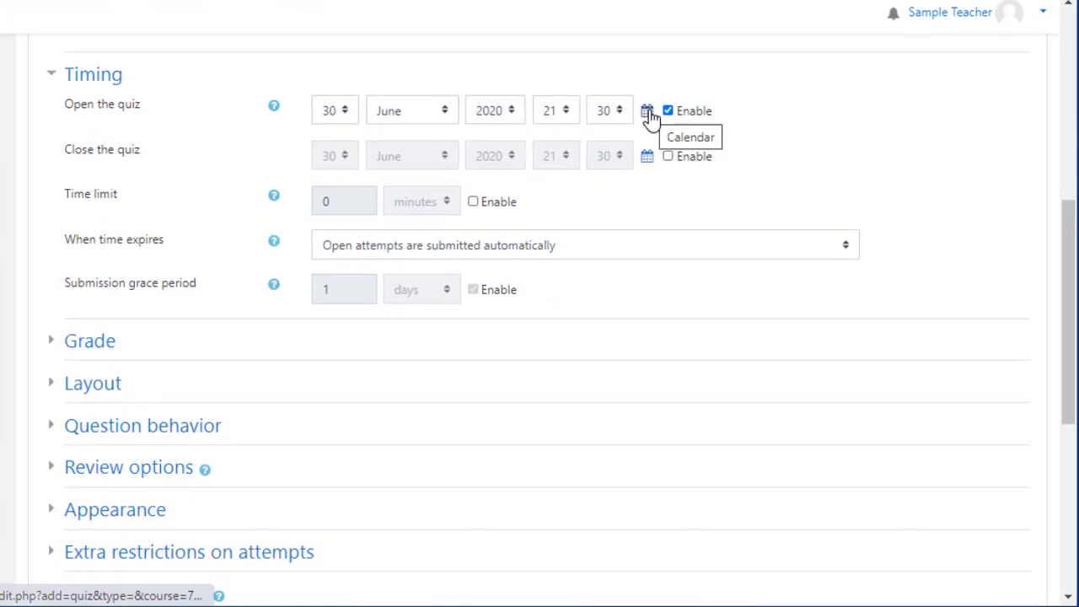
{"action": "left_click", "coordinate": [650, 115]}
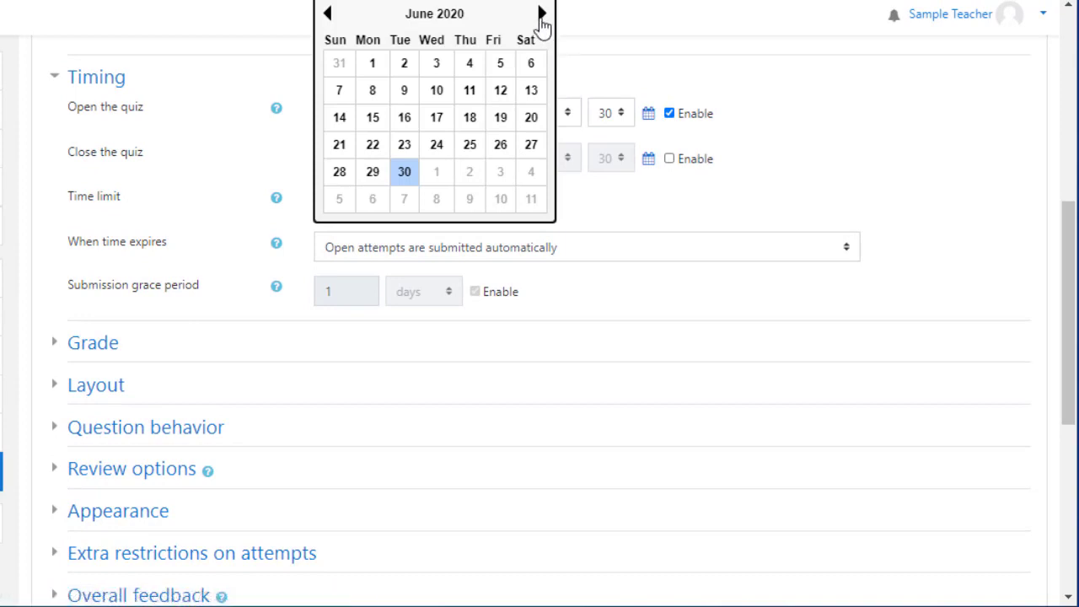
{"action": "left_click", "coordinate": [545, 15]}
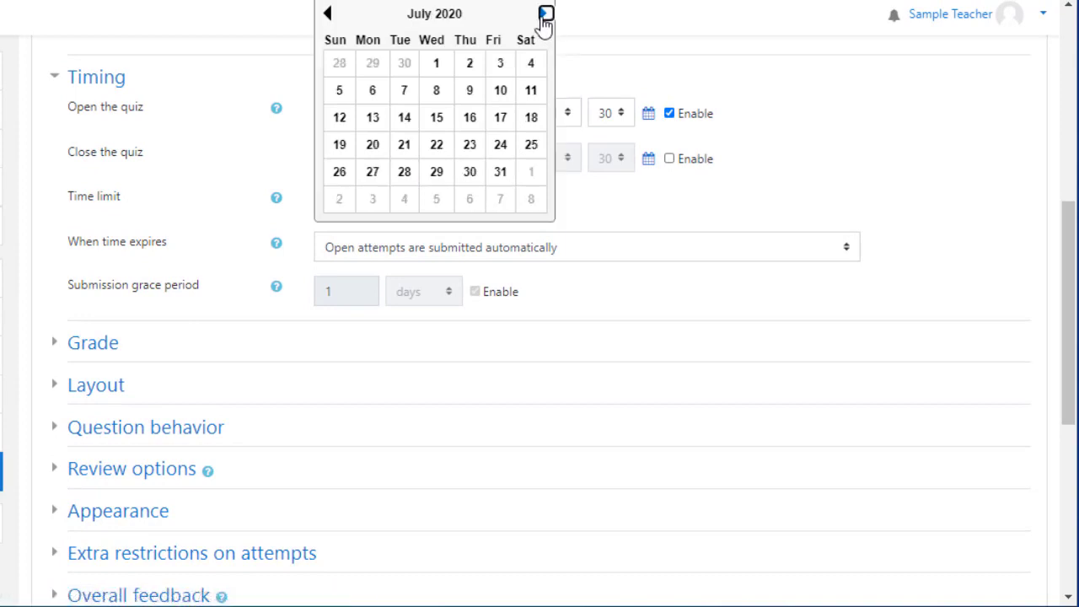
{"action": "left_click", "coordinate": [370, 92]}
{"action": "left_click", "coordinate": [566, 112]}
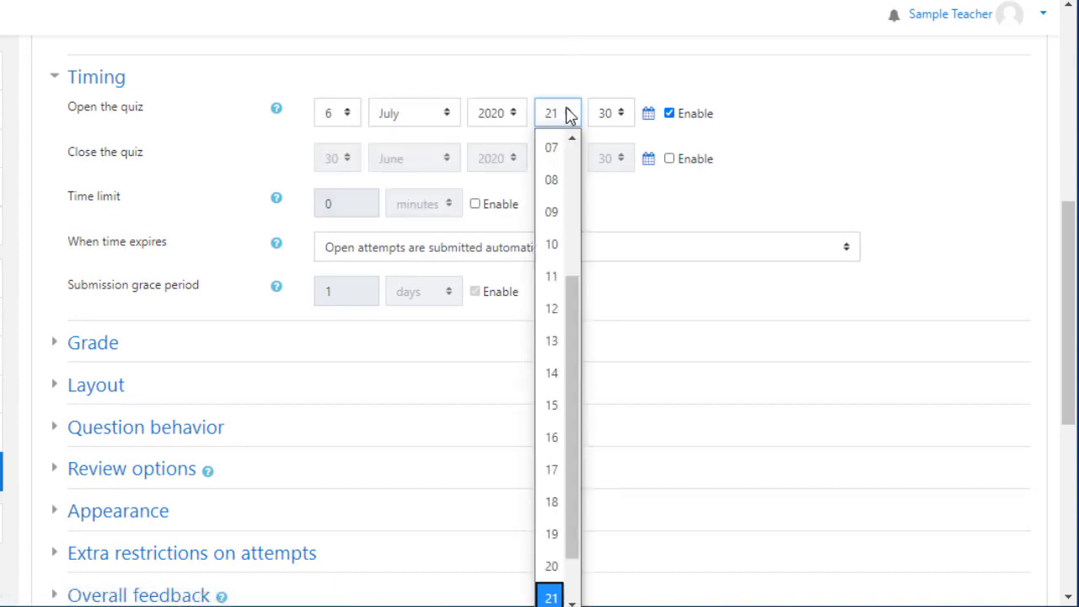
{"action": "left_click", "coordinate": [564, 180]}
{"action": "left_click", "coordinate": [618, 119]}
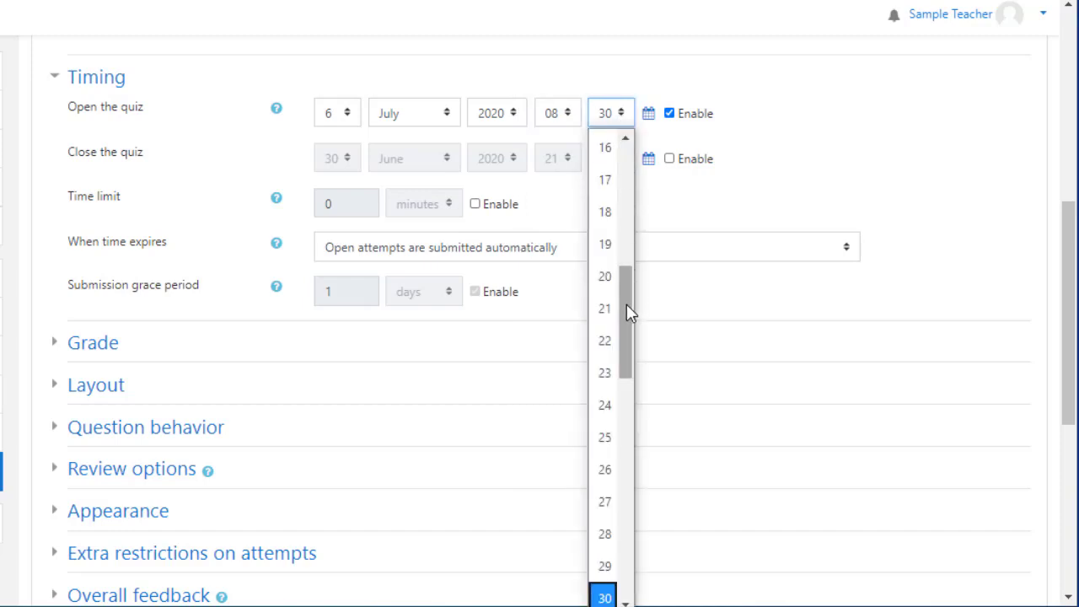
{"action": "left_click_drag", "start_coordinate": [626, 303], "coordinate": [637, 184]}
{"action": "left_click", "coordinate": [608, 149]}
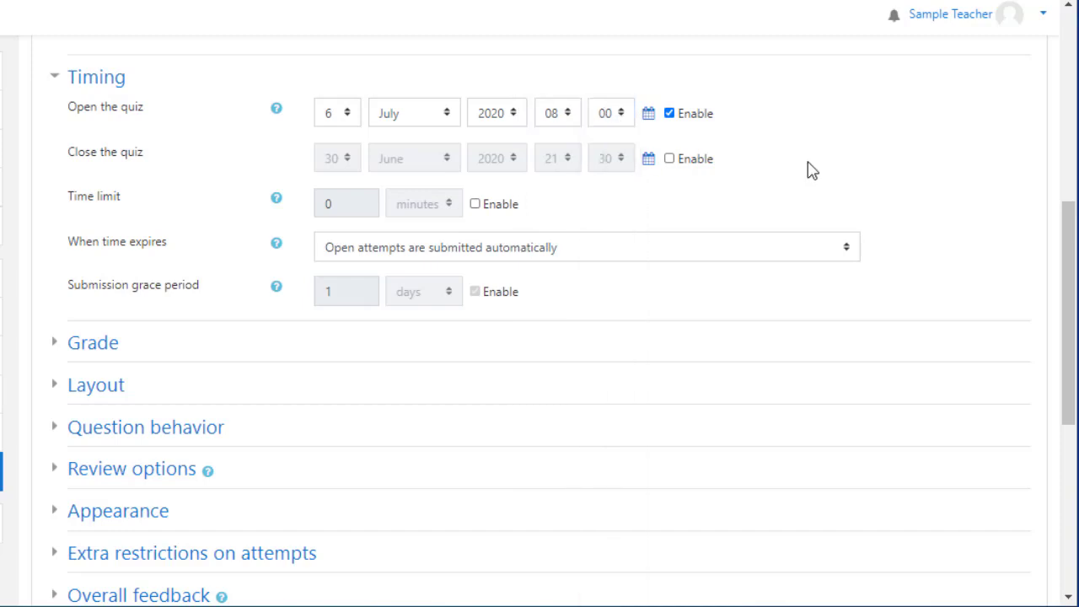
Enable the quiz's closing time and set it to 10 July 2020, 15:00
{"action": "left_click", "coordinate": [670, 160]}
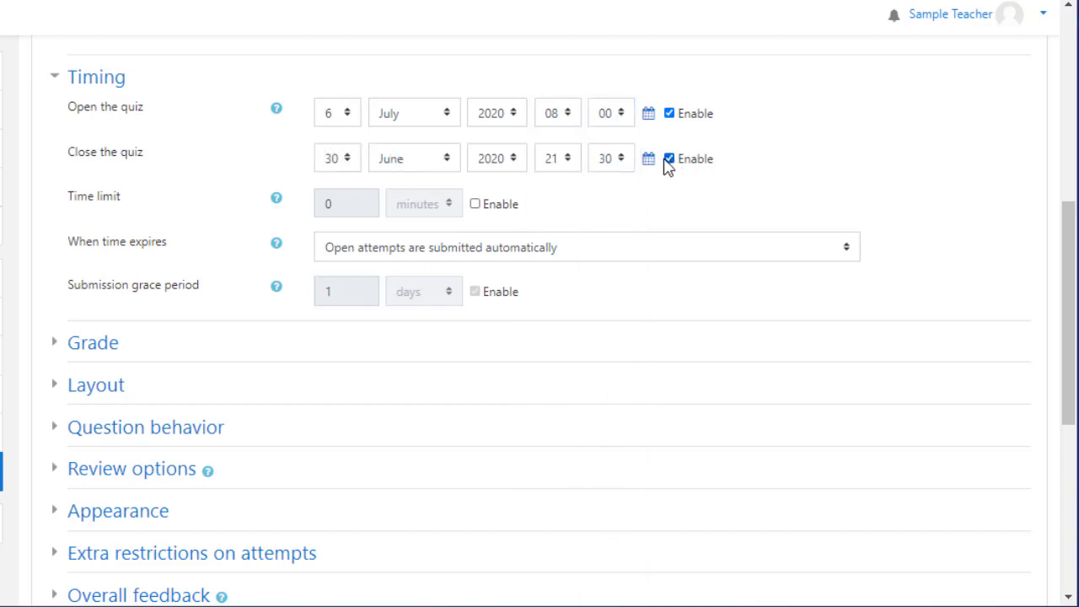
{"action": "left_click", "coordinate": [651, 167]}
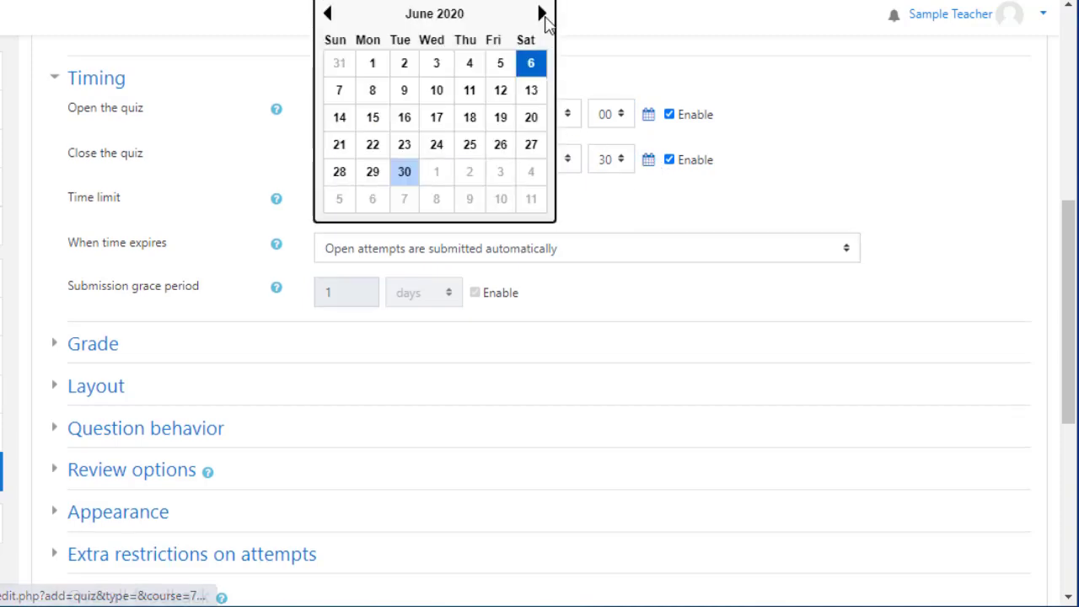
{"action": "left_click", "coordinate": [546, 13]}
{"action": "left_click", "coordinate": [501, 93]}
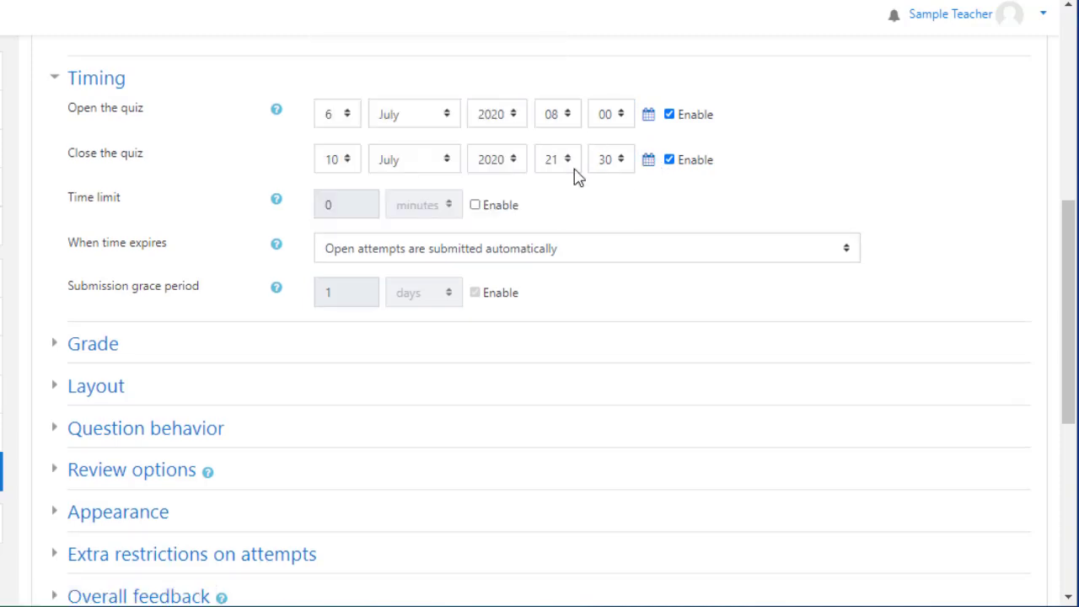
{"action": "left_click", "coordinate": [573, 171]}
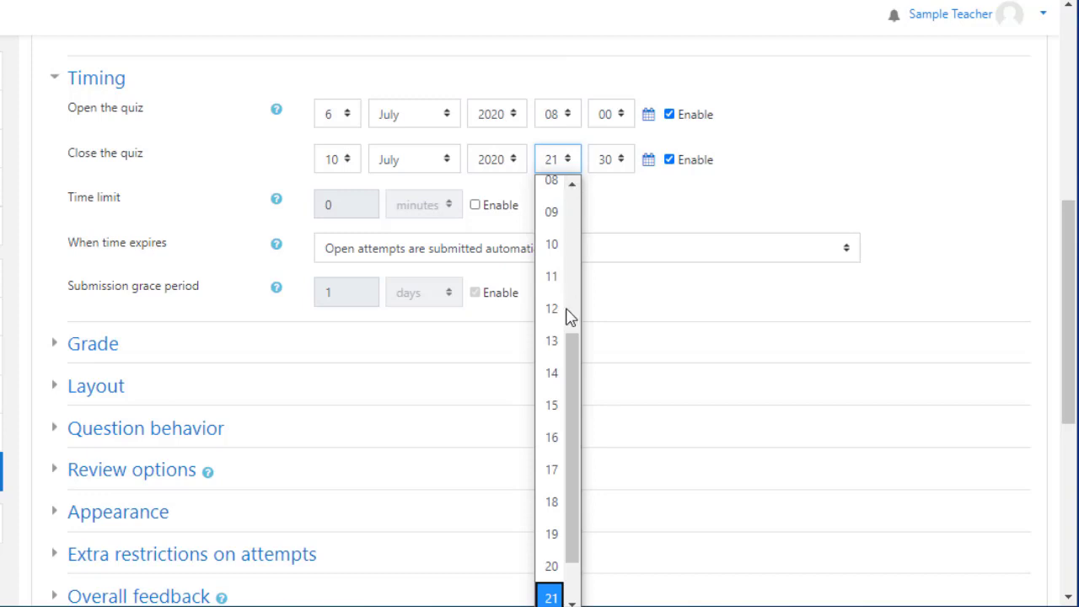
{"action": "left_click_drag", "start_coordinate": [572, 353], "coordinate": [571, 393]}
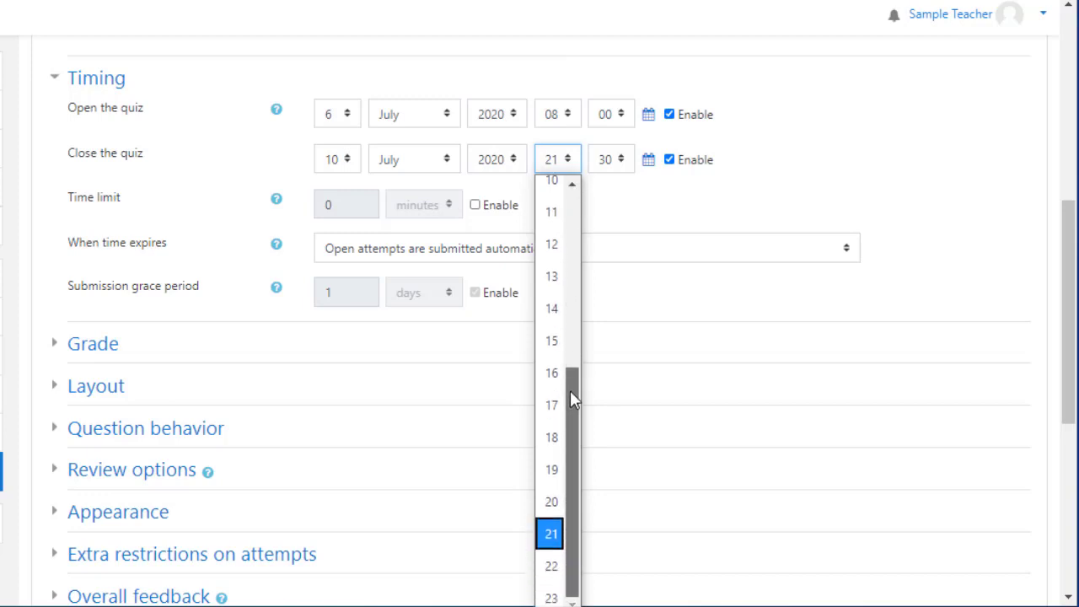
{"action": "left_click", "coordinate": [552, 341]}
{"action": "scroll", "coordinate": [597, 227], "scroll_direction": "up", "scroll_amount": 1}
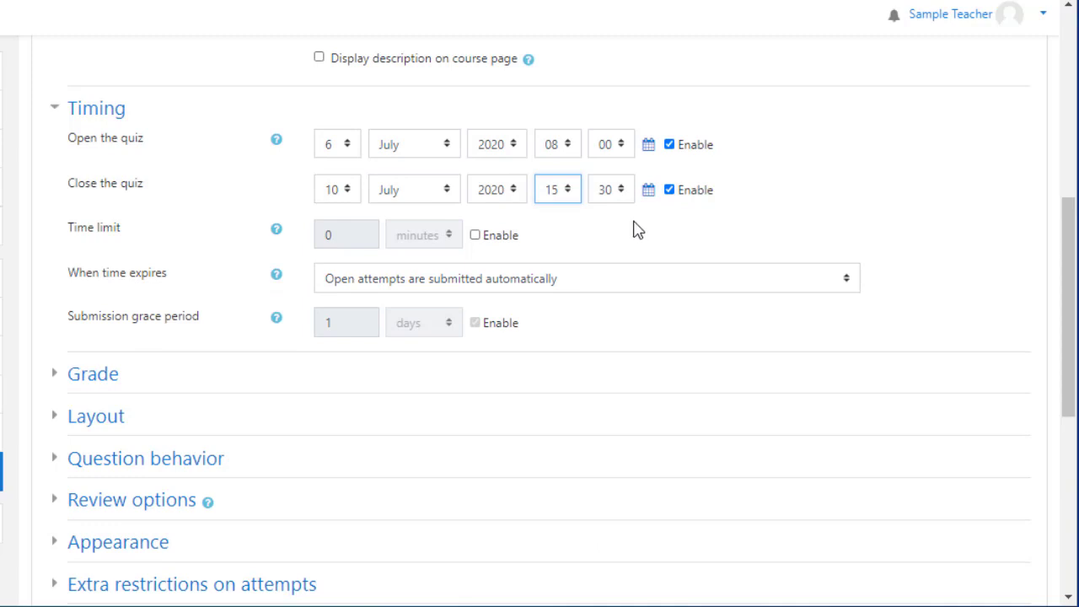
{"action": "scroll", "coordinate": [633, 230], "scroll_direction": "down", "scroll_amount": 1}
{"action": "left_click", "coordinate": [624, 163]}
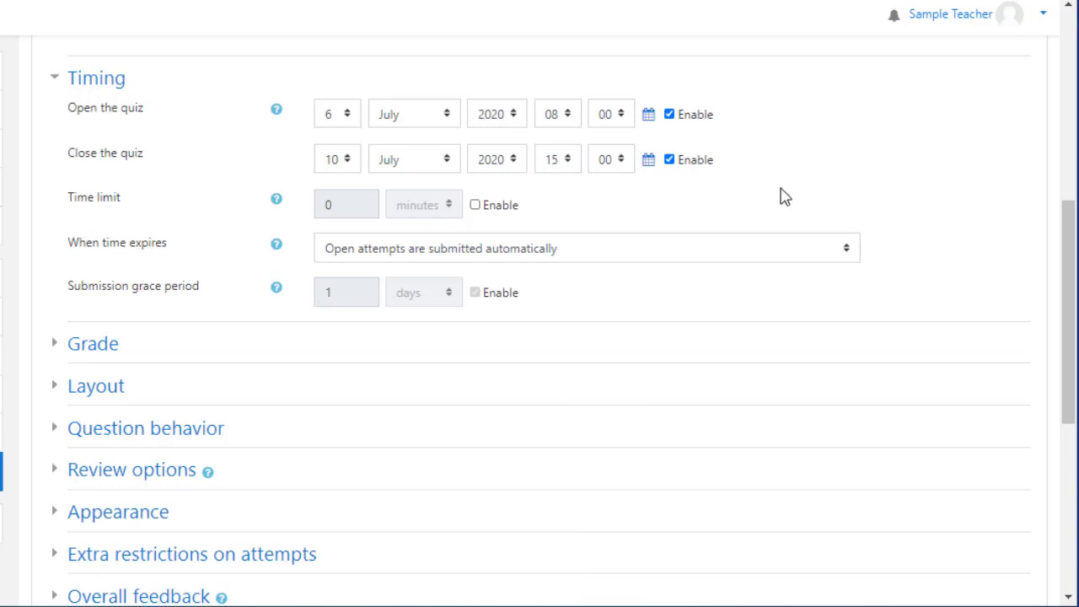
Try a time limit of 30 minutes for the quiz and disable the limit again
{"action": "left_click", "coordinate": [477, 206]}
{"action": "left_click_drag", "start_coordinate": [357, 206], "coordinate": [314, 217]}
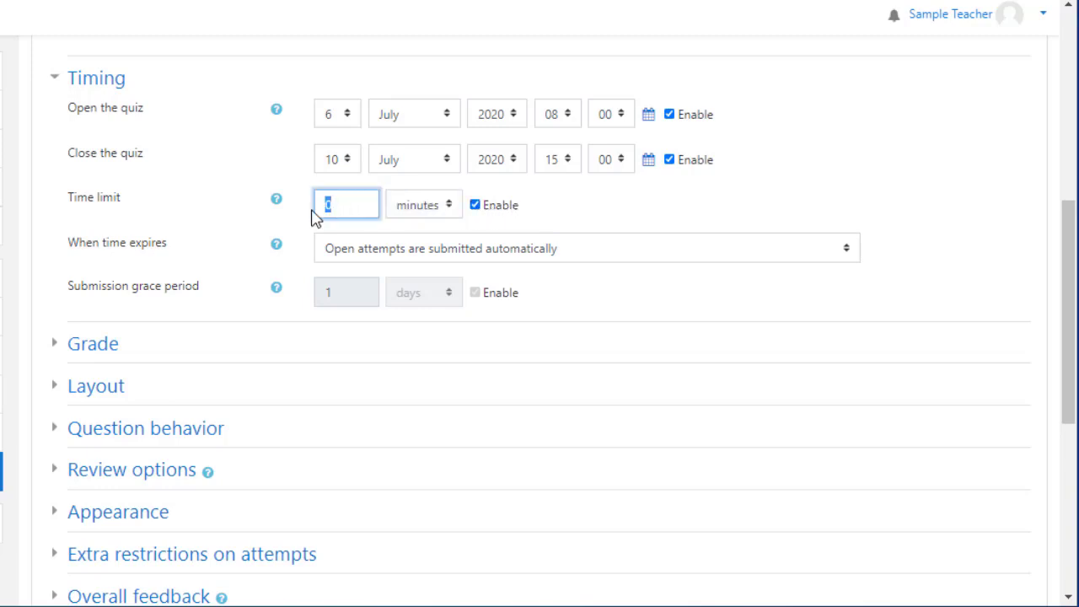
{"action": "type", "text": "30"}
{"action": "left_click", "coordinate": [588, 199]}
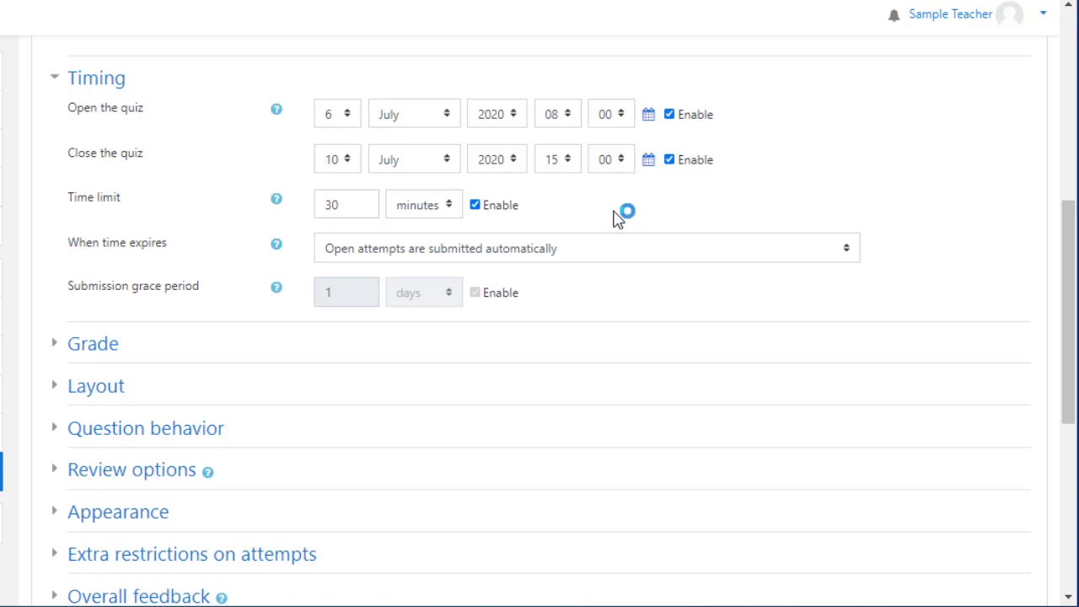
{"action": "left_click", "coordinate": [476, 206]}
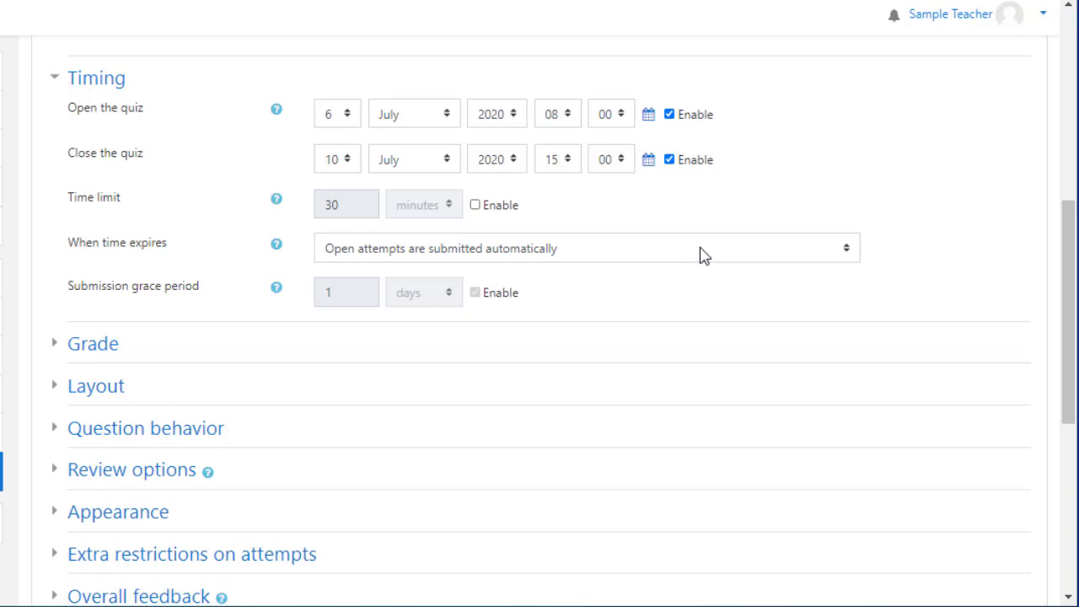
Check the available grade categories in the Grade settings and set the grade to pass to 70
{"action": "left_click_drag", "start_coordinate": [1070, 285], "coordinate": [1060, 381]}
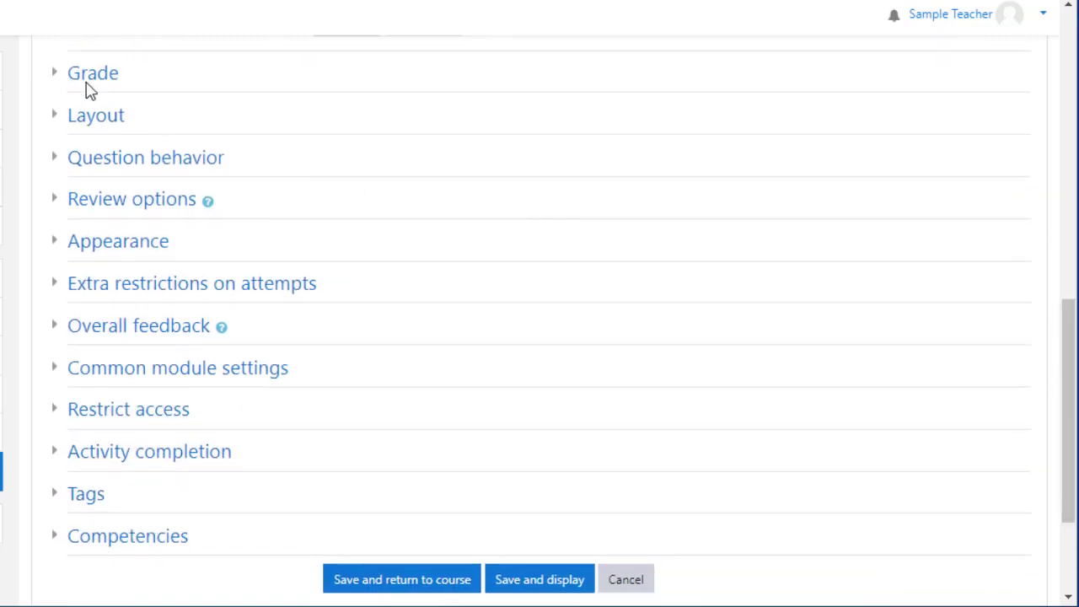
{"action": "left_click", "coordinate": [91, 78]}
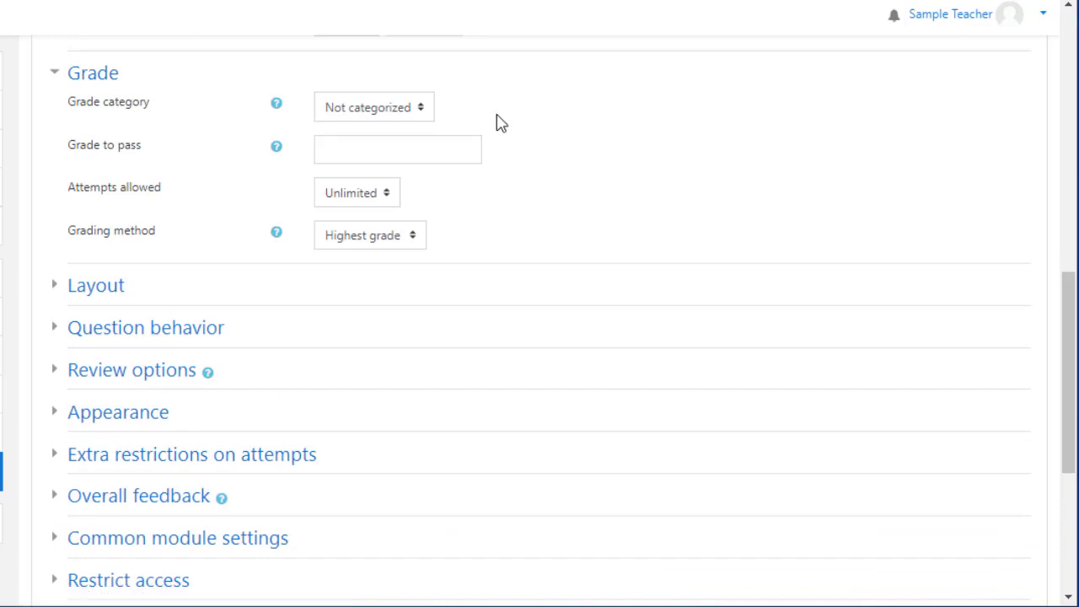
{"action": "left_click", "coordinate": [393, 116]}
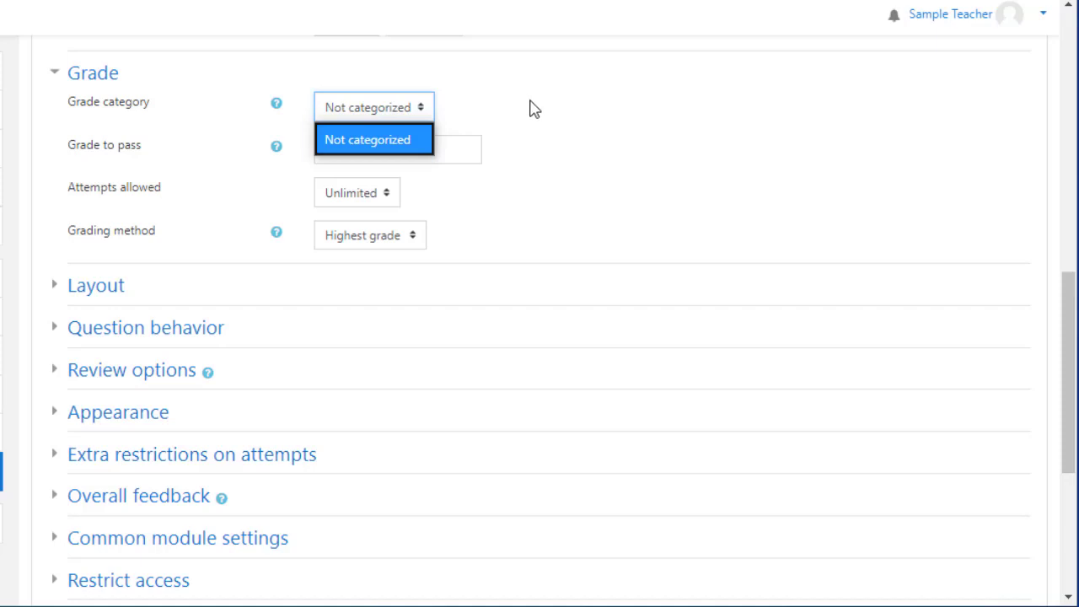
{"action": "left_click", "coordinate": [586, 145]}
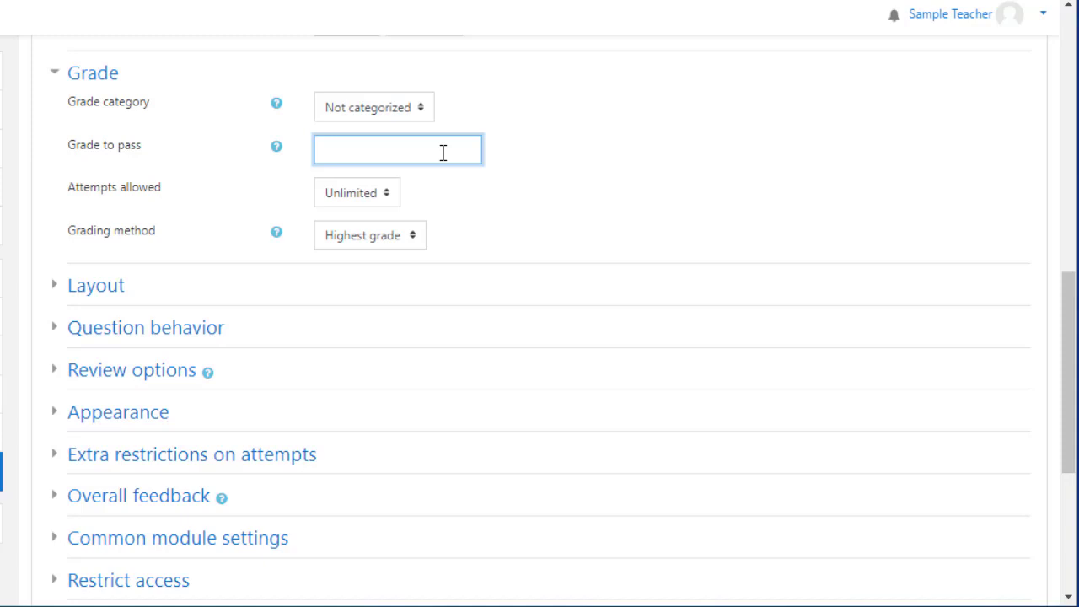
{"action": "type", "text": "70"}
Set the number of attempts allowed for the quiz to 5
{"action": "left_click", "coordinate": [389, 199]}
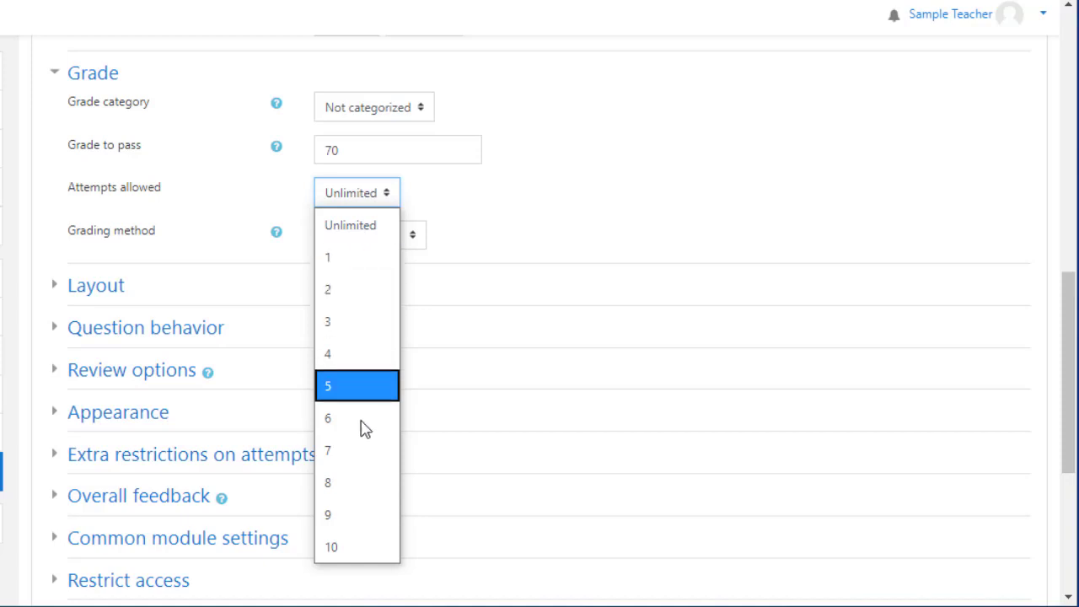
{"action": "left_click", "coordinate": [505, 238]}
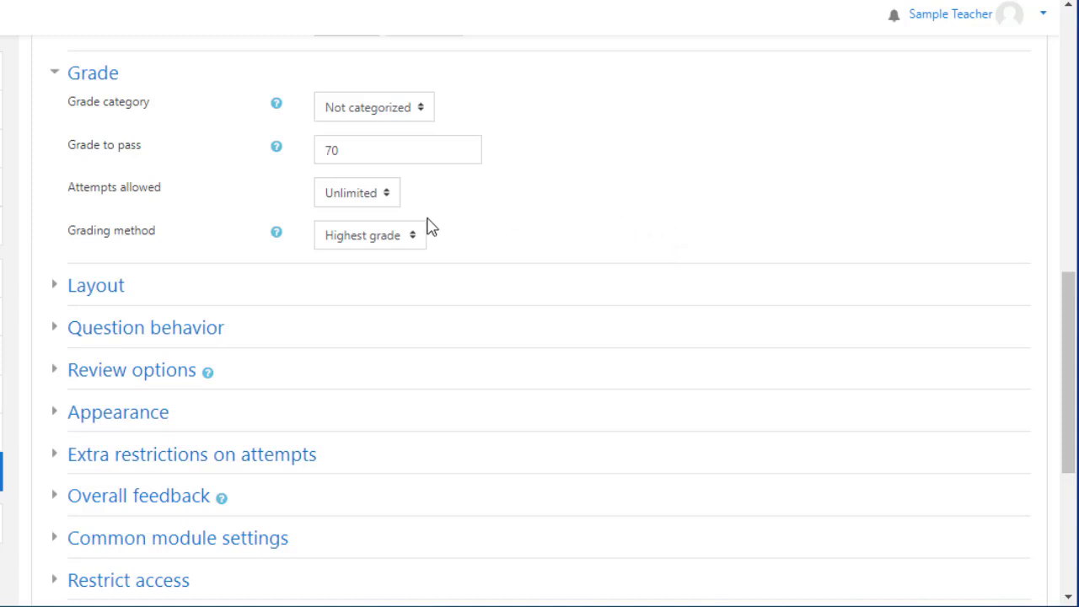
{"action": "left_click", "coordinate": [393, 199]}
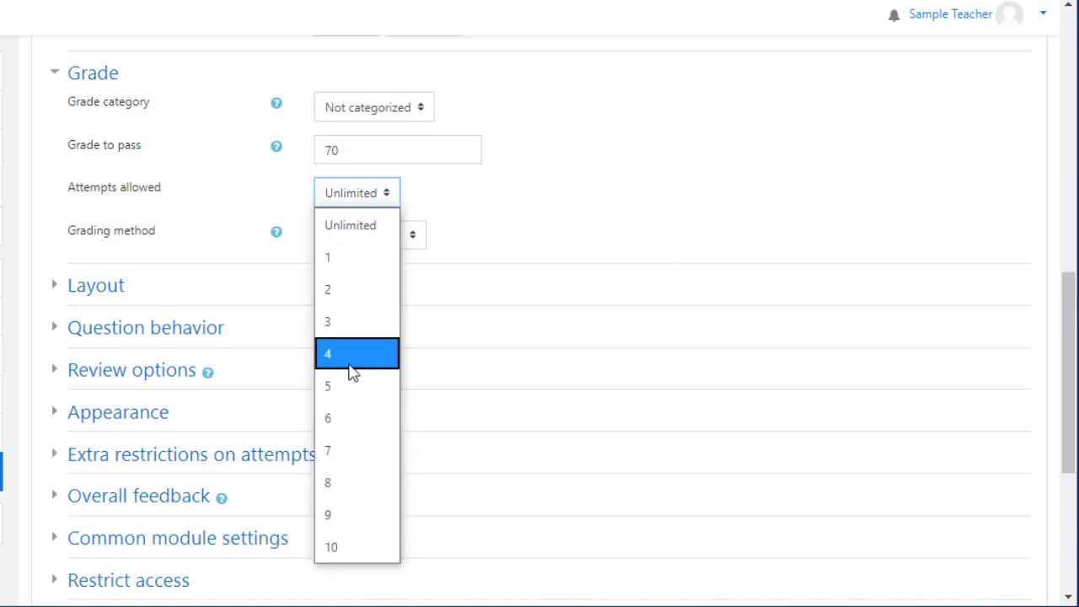
{"action": "left_click", "coordinate": [351, 390]}
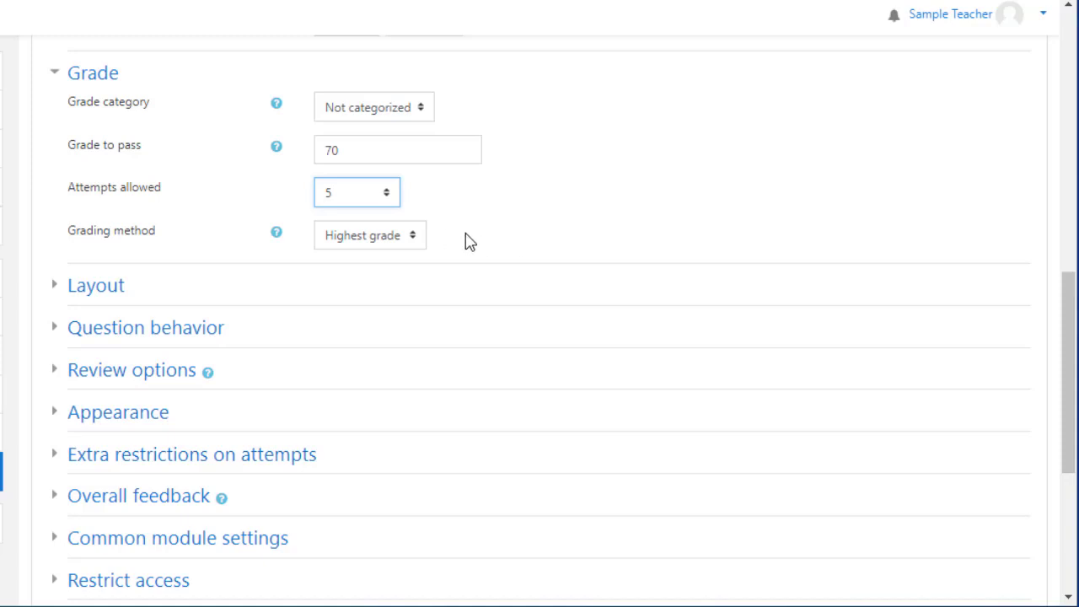
Examine the grading method options and their help explanation, leaving the method on Highest grade
{"action": "left_click", "coordinate": [397, 240]}
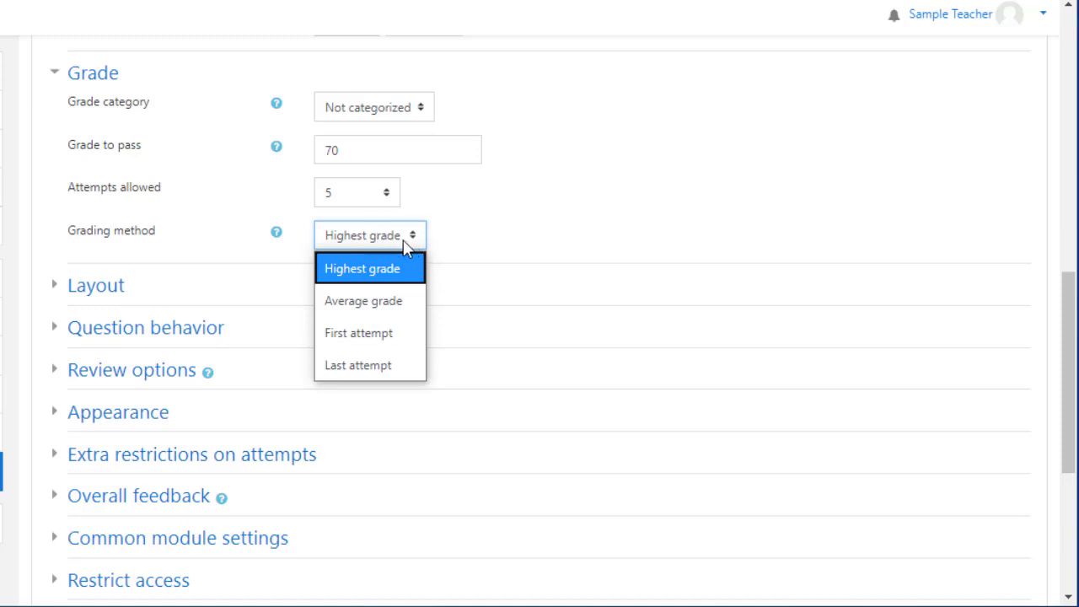
{"action": "left_click", "coordinate": [484, 240]}
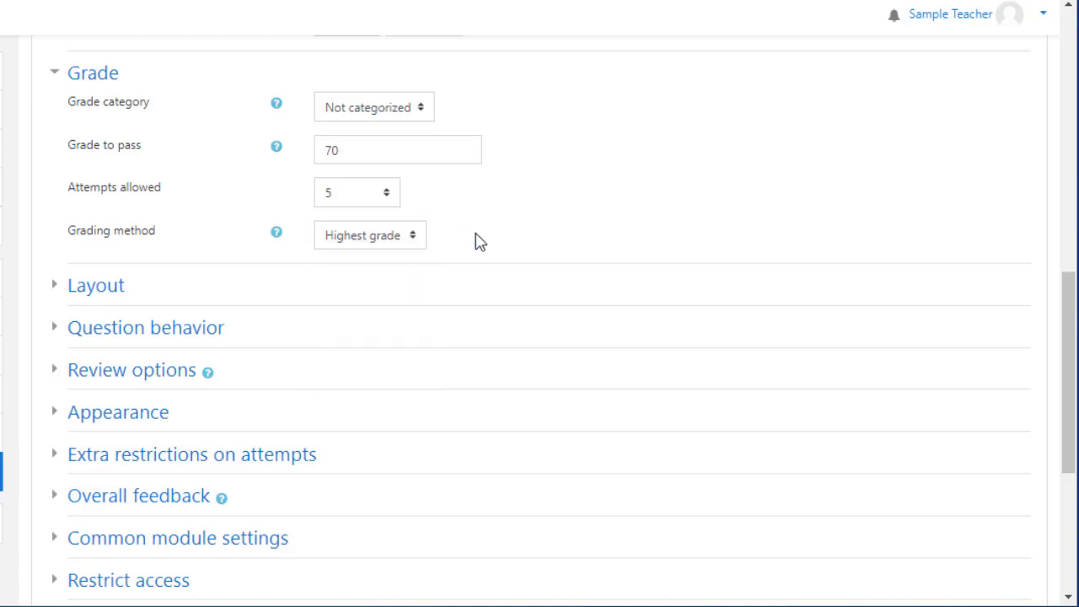
{"action": "left_click", "coordinate": [276, 235]}
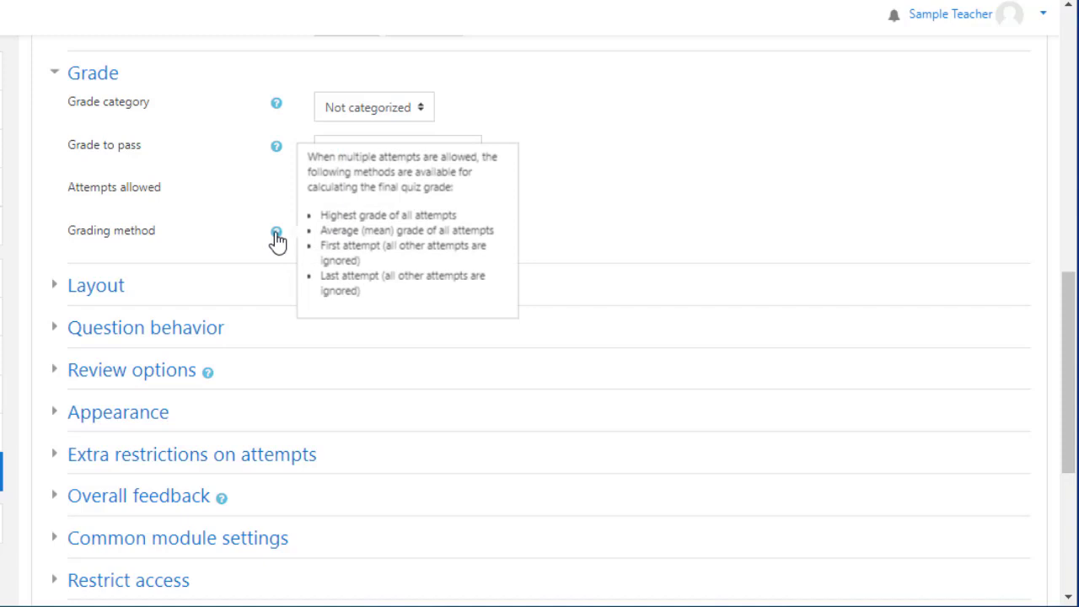
{"action": "left_click", "coordinate": [230, 243]}
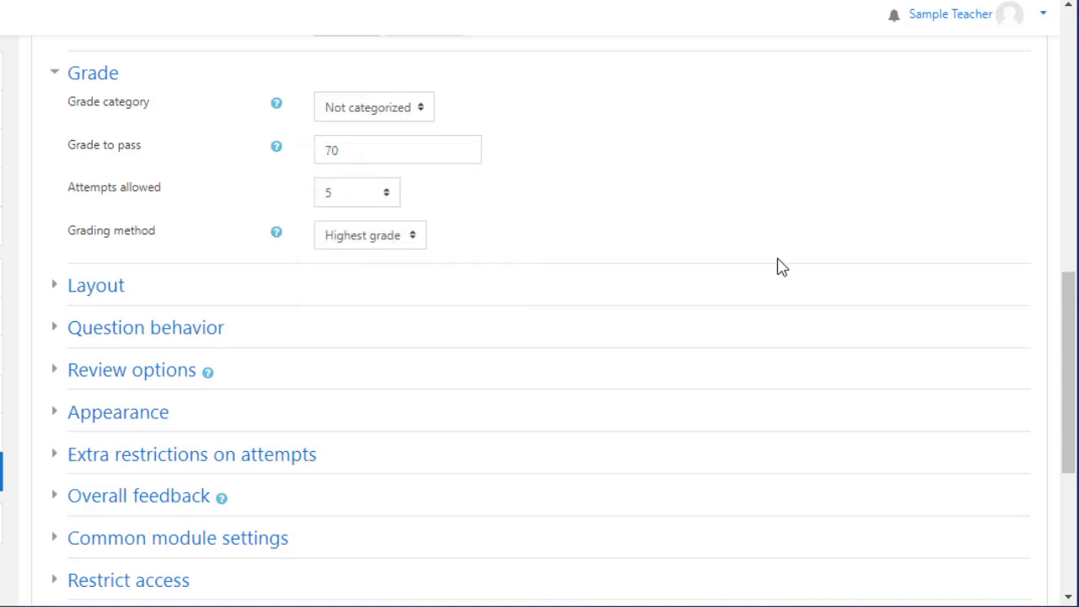
{"action": "left_click_drag", "start_coordinate": [1070, 340], "coordinate": [1068, 457]}
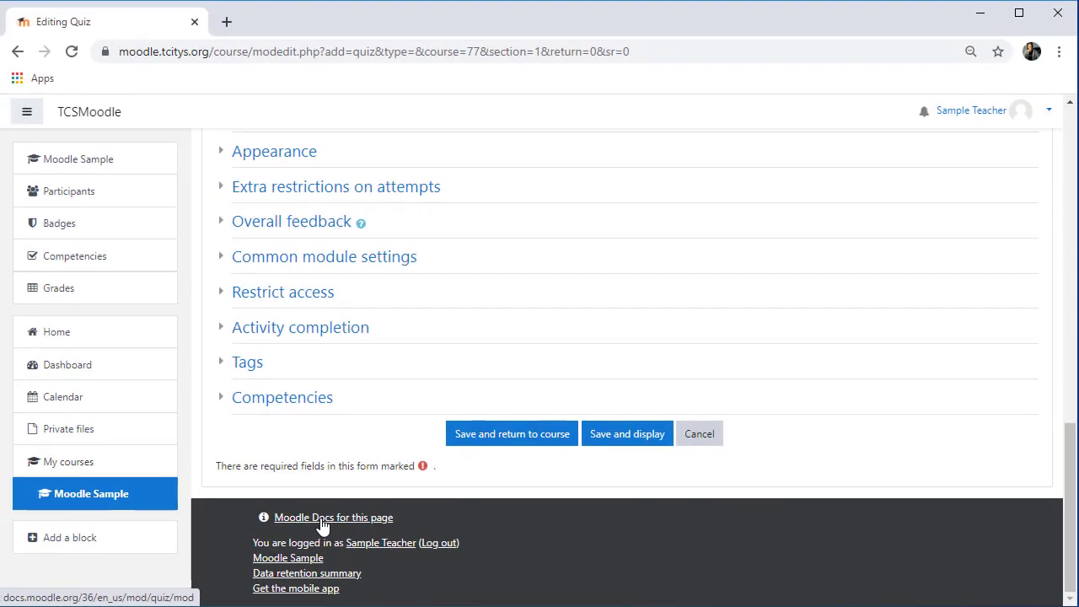
Read the Grade section of the Moodle documentation on quiz settings, then return to the quiz form and collapse its Grade settings
{"action": "left_click", "coordinate": [323, 518]}
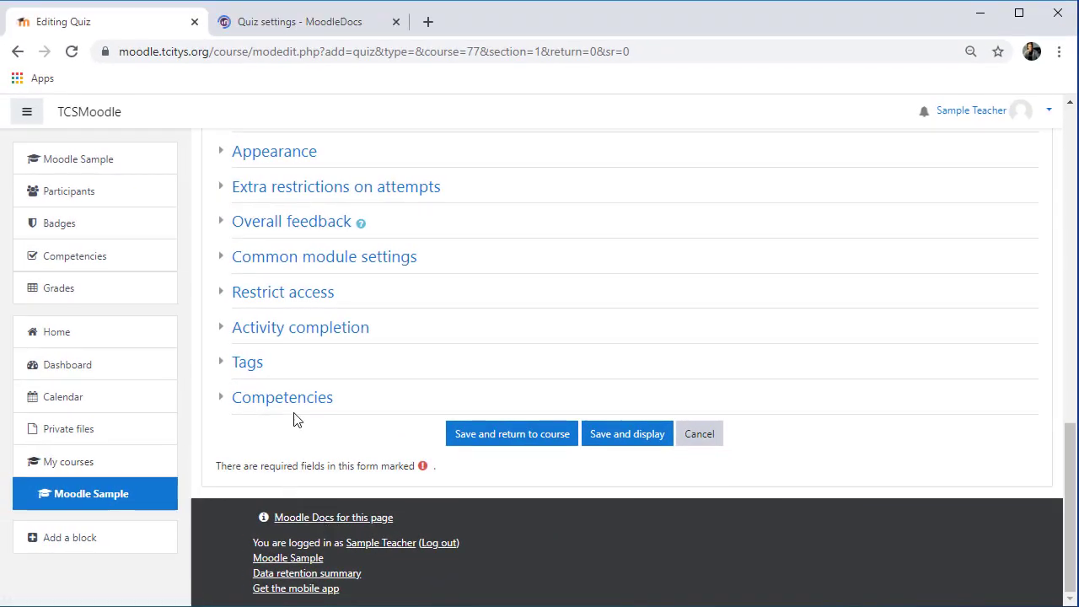
{"action": "left_click", "coordinate": [291, 30]}
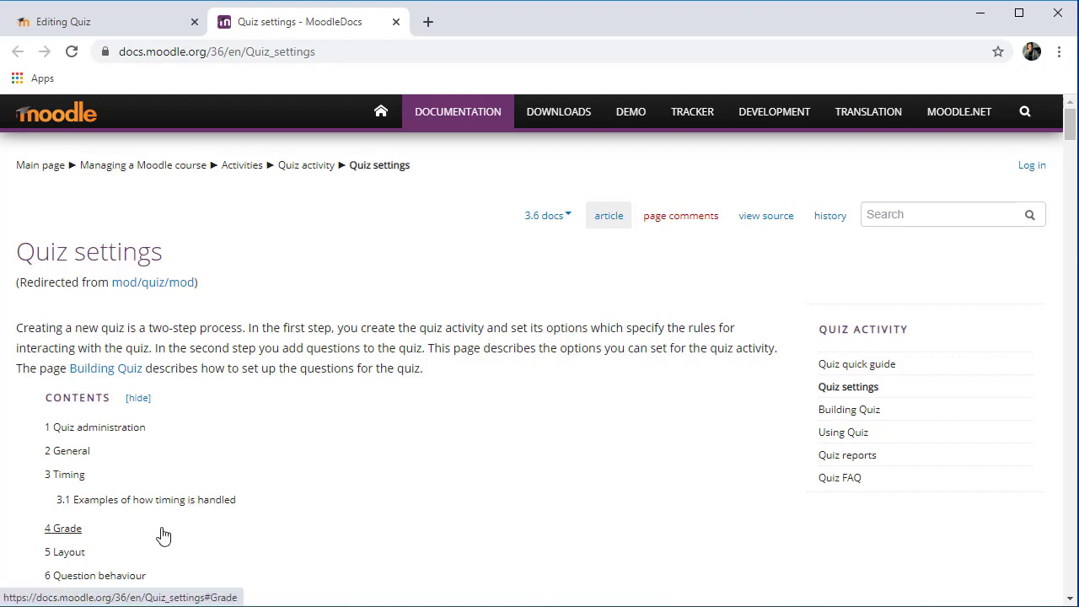
{"action": "left_click", "coordinate": [68, 531]}
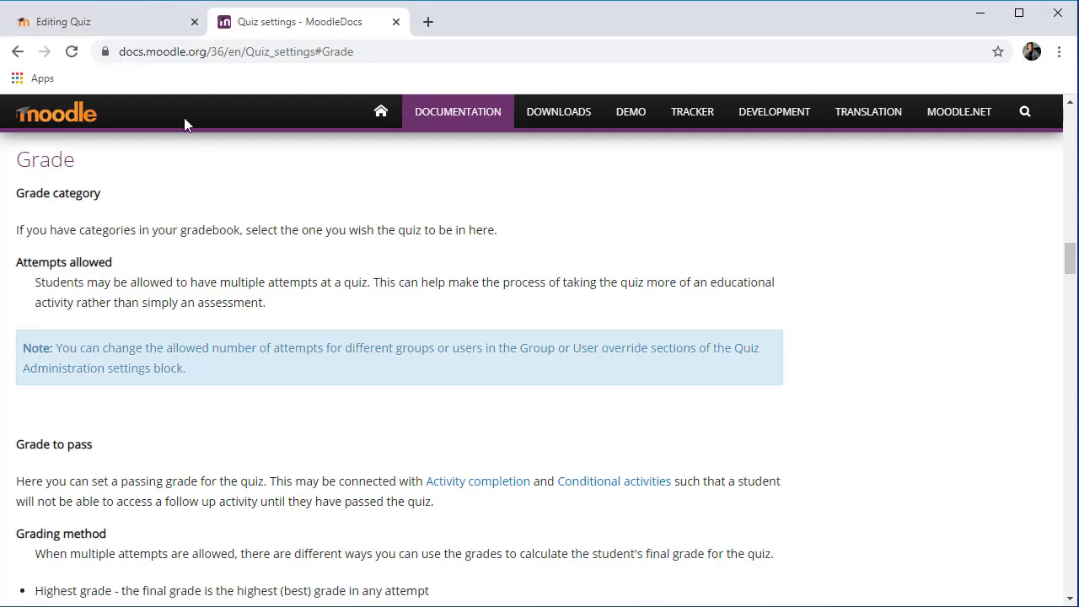
{"action": "left_click", "coordinate": [115, 30]}
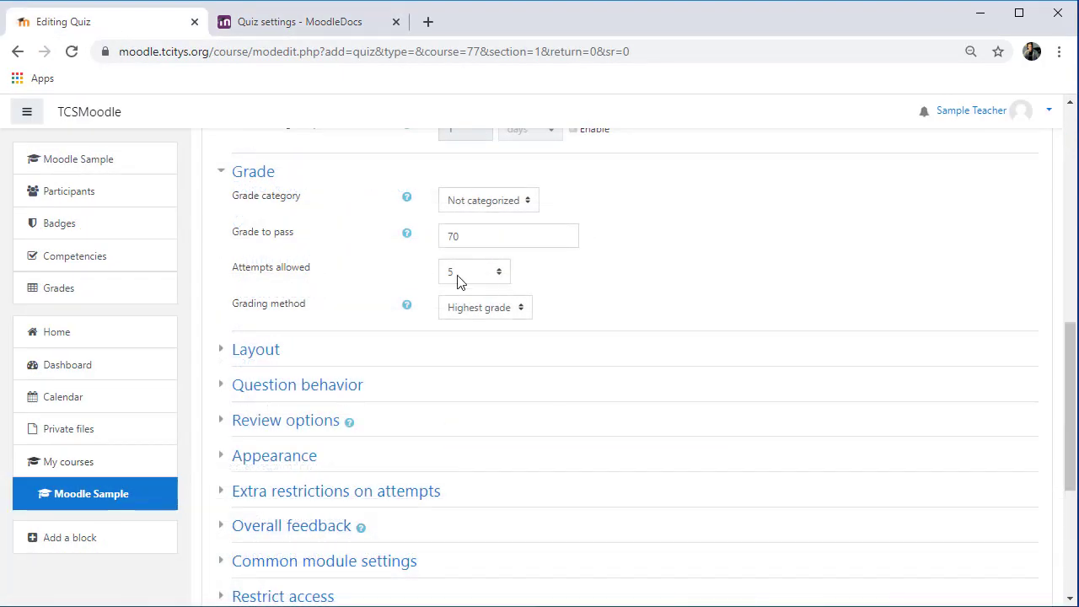
{"action": "left_click", "coordinate": [218, 177]}
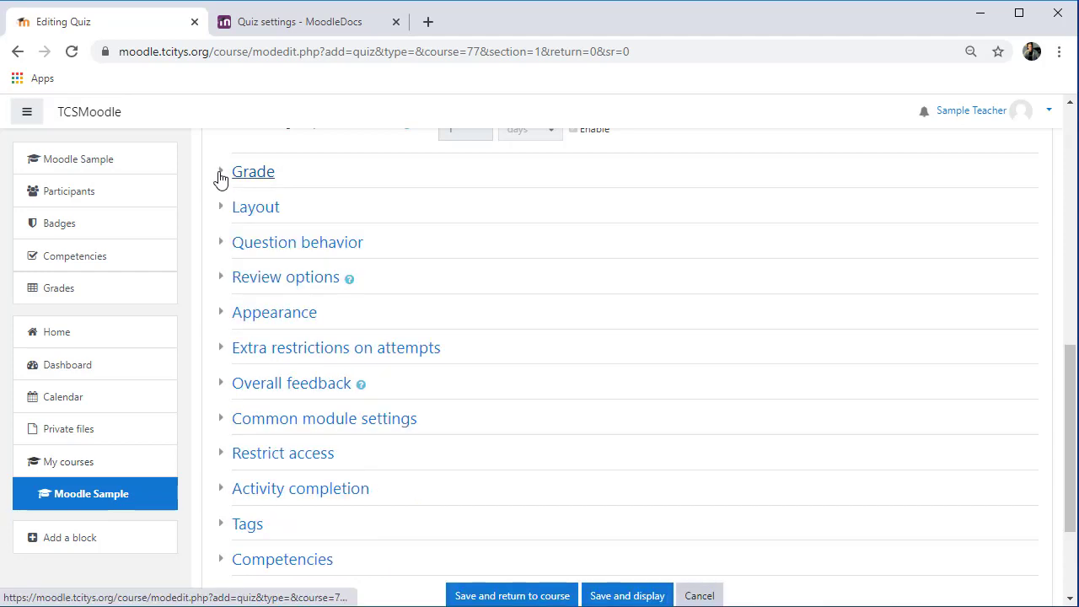
Set the quiz layout to start a new page every 5 questions and use the Free navigation method
{"action": "left_click", "coordinate": [221, 209]}
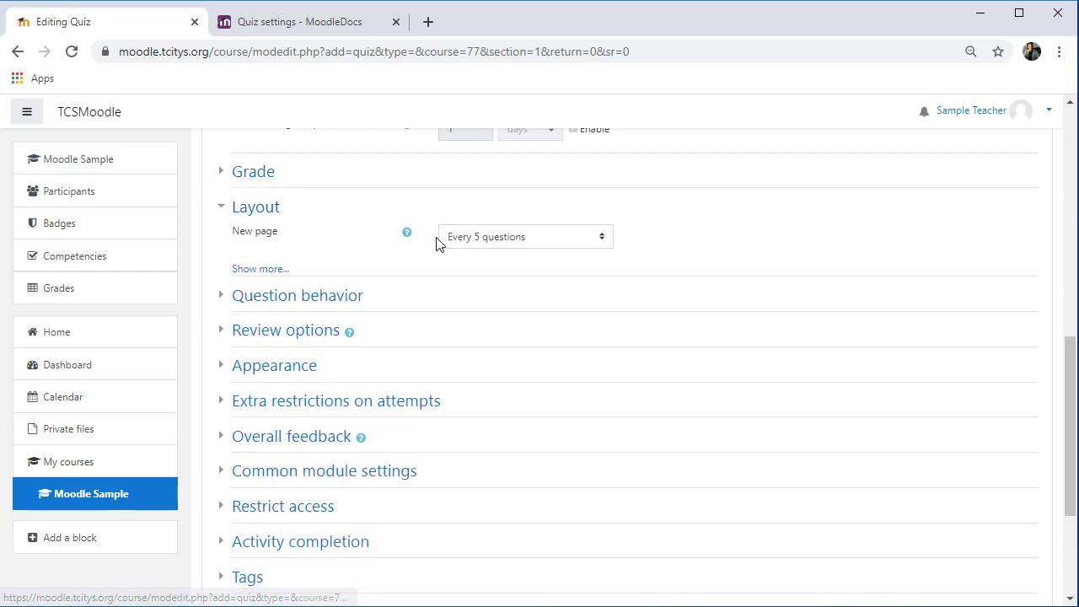
{"action": "left_click", "coordinate": [497, 240]}
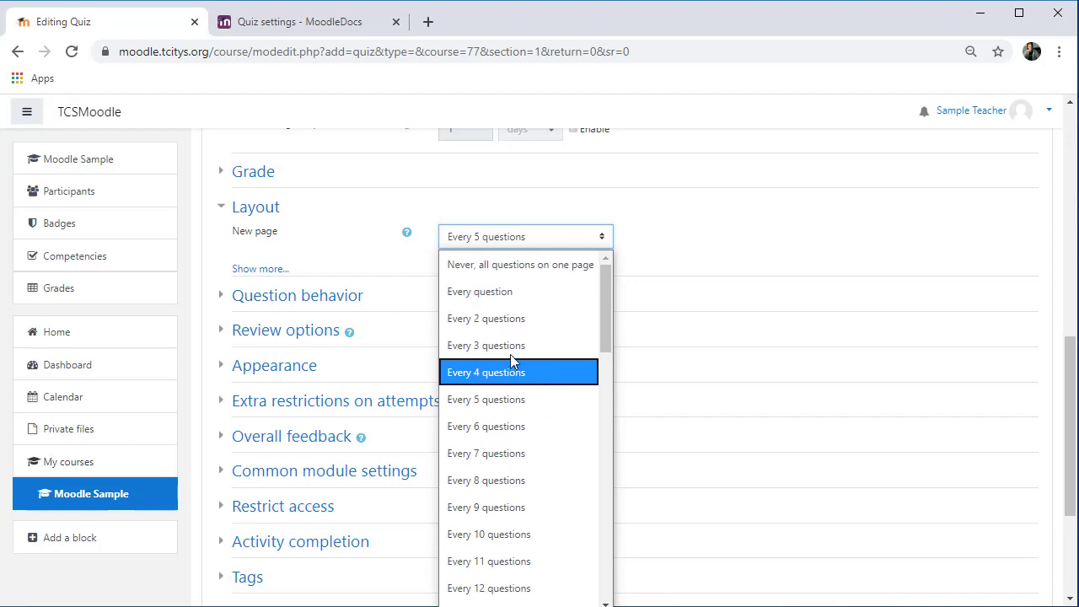
{"action": "left_click", "coordinate": [503, 402]}
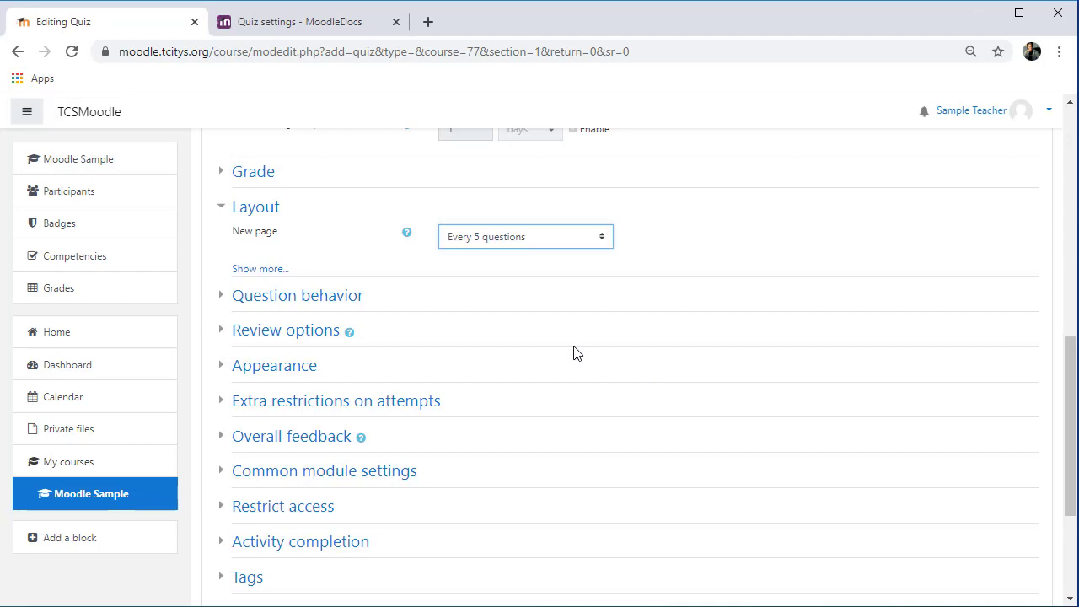
{"action": "left_click", "coordinate": [279, 270]}
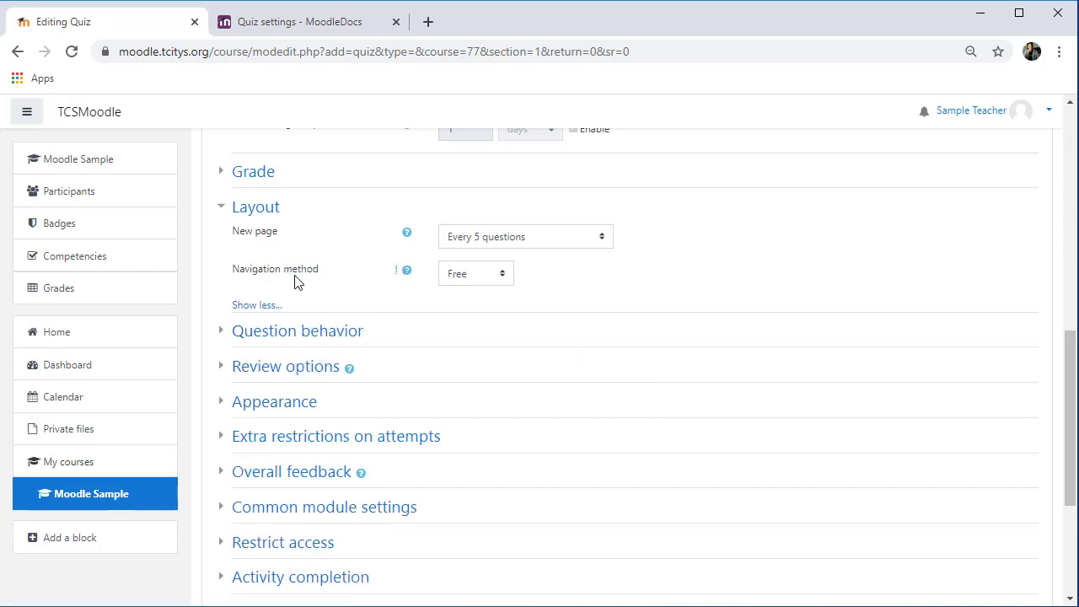
{"action": "left_click", "coordinate": [507, 279]}
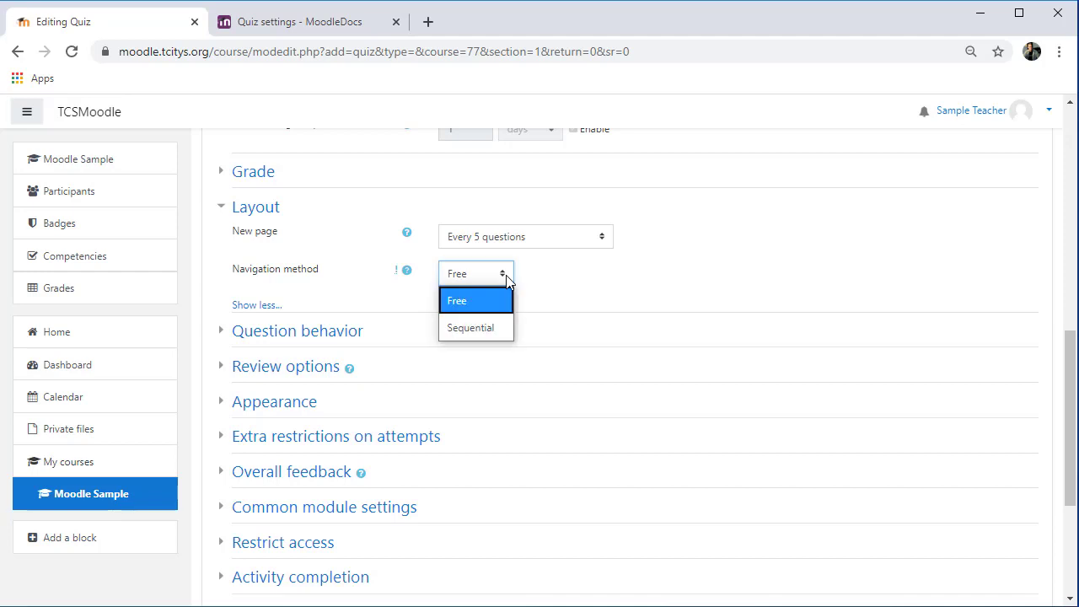
{"action": "left_click", "coordinate": [472, 302]}
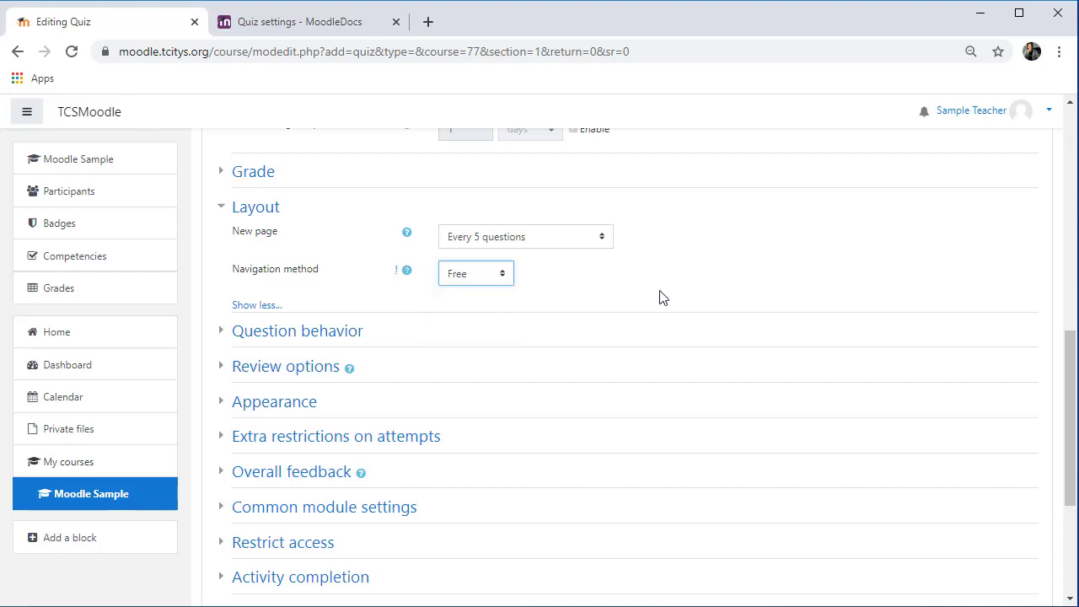
{"action": "left_click", "coordinate": [226, 210]}
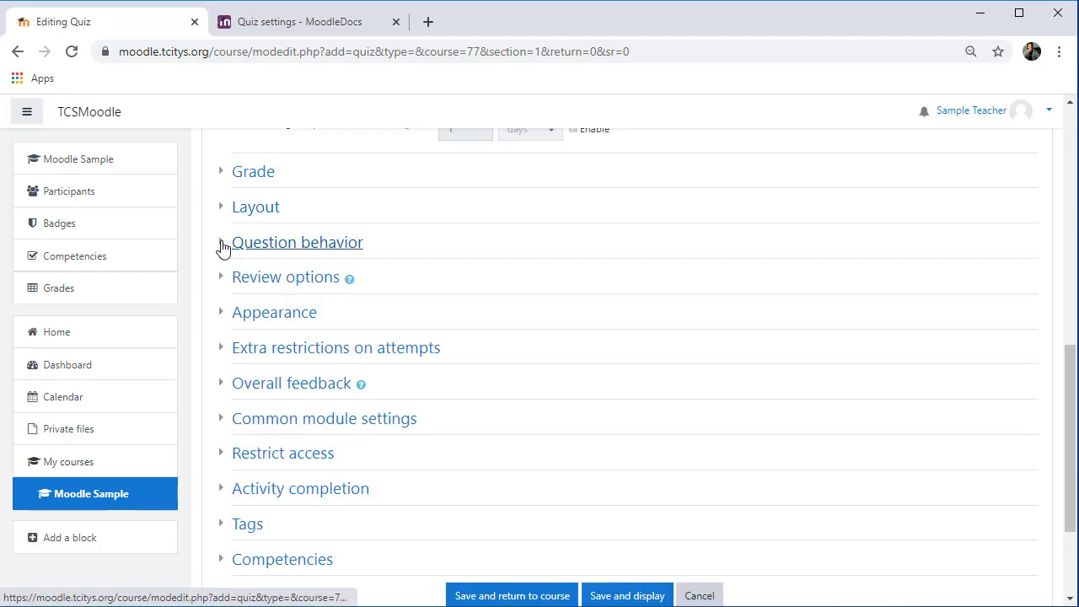
Try changing Shuffle within questions in the question behavior settings and set it back to Yes
{"action": "left_click", "coordinate": [223, 244]}
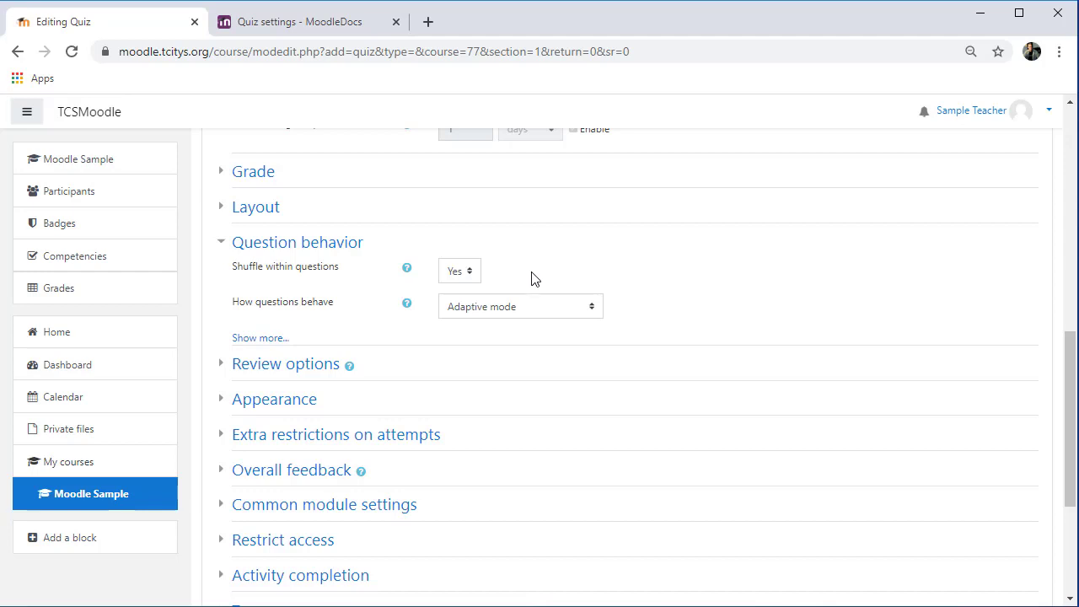
{"action": "left_click", "coordinate": [473, 274]}
{"action": "left_click", "coordinate": [471, 299]}
{"action": "left_click", "coordinate": [473, 274]}
{"action": "left_click", "coordinate": [473, 324]}
{"action": "left_click", "coordinate": [695, 307]}
Examine the available modes for how questions behave, leaving the quiz on Adaptive mode
{"action": "left_click", "coordinate": [553, 310]}
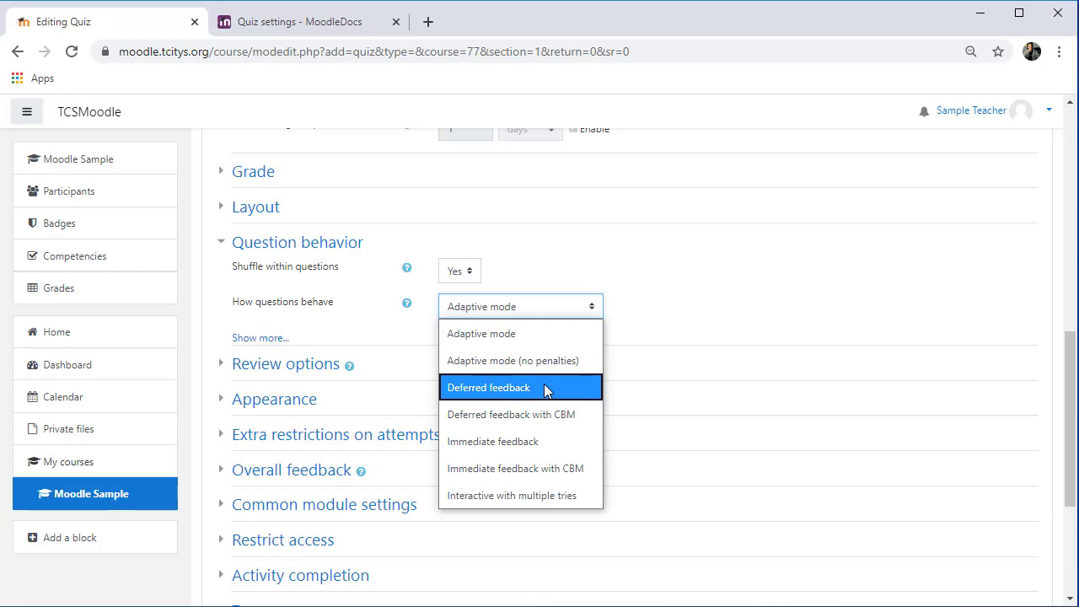
{"action": "left_click", "coordinate": [667, 314]}
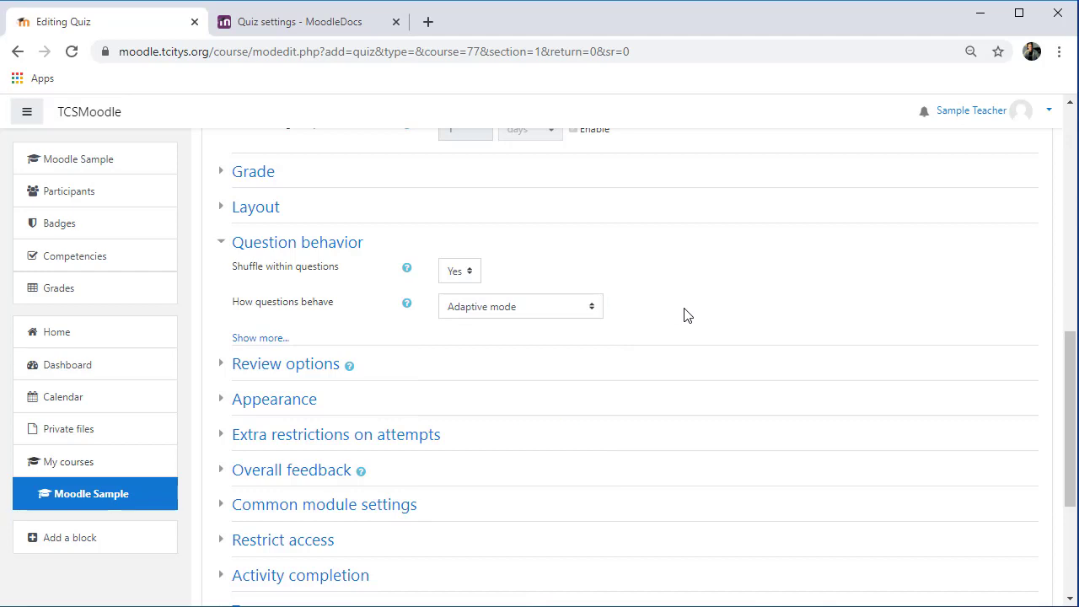
{"action": "left_click", "coordinate": [217, 246]}
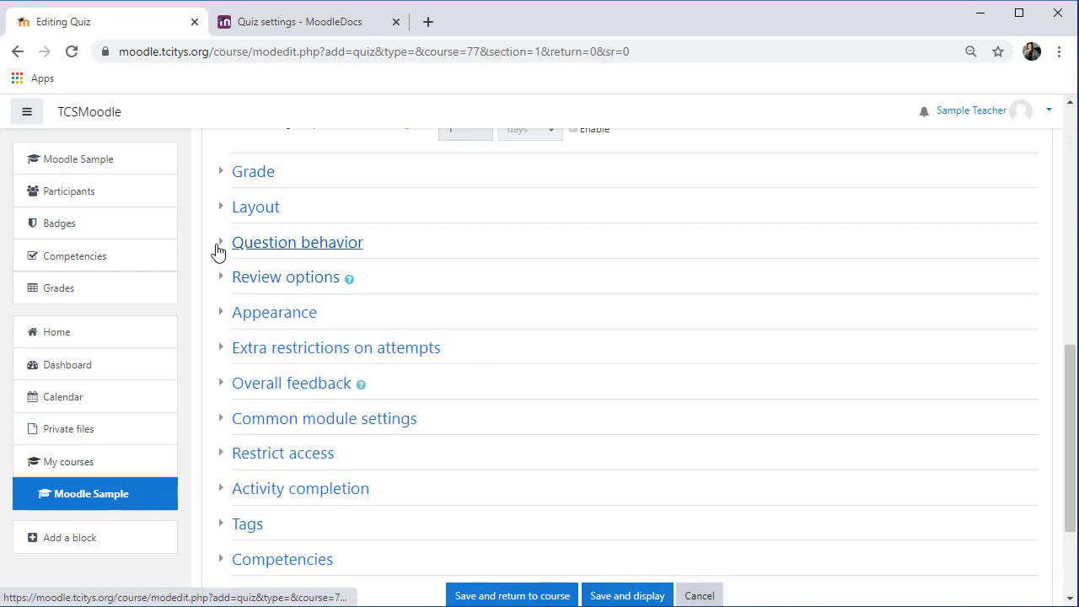
Check the required password entry in the extra restrictions, and try enabling the enforced delay between 1st and 2nd attempts before disabling it again
{"action": "left_click", "coordinate": [221, 352]}
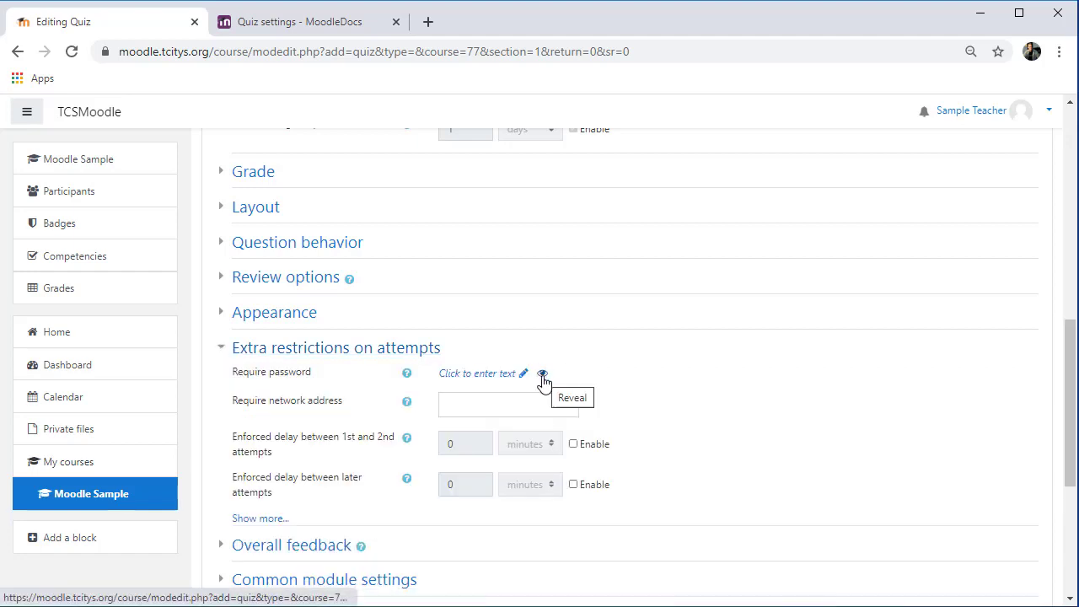
{"action": "left_click", "coordinate": [492, 373]}
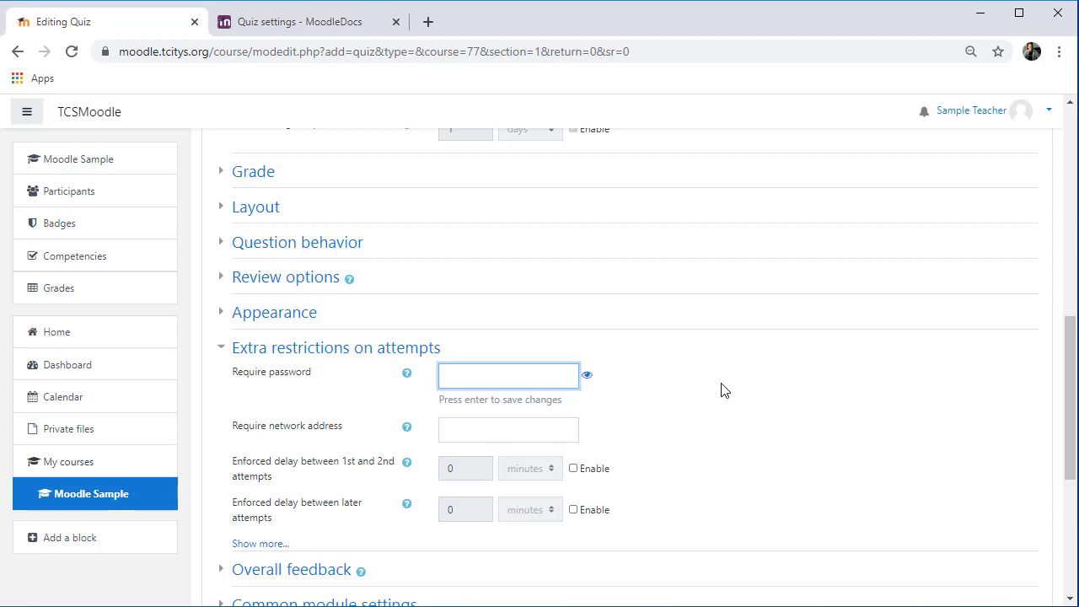
{"action": "left_click", "coordinate": [667, 372]}
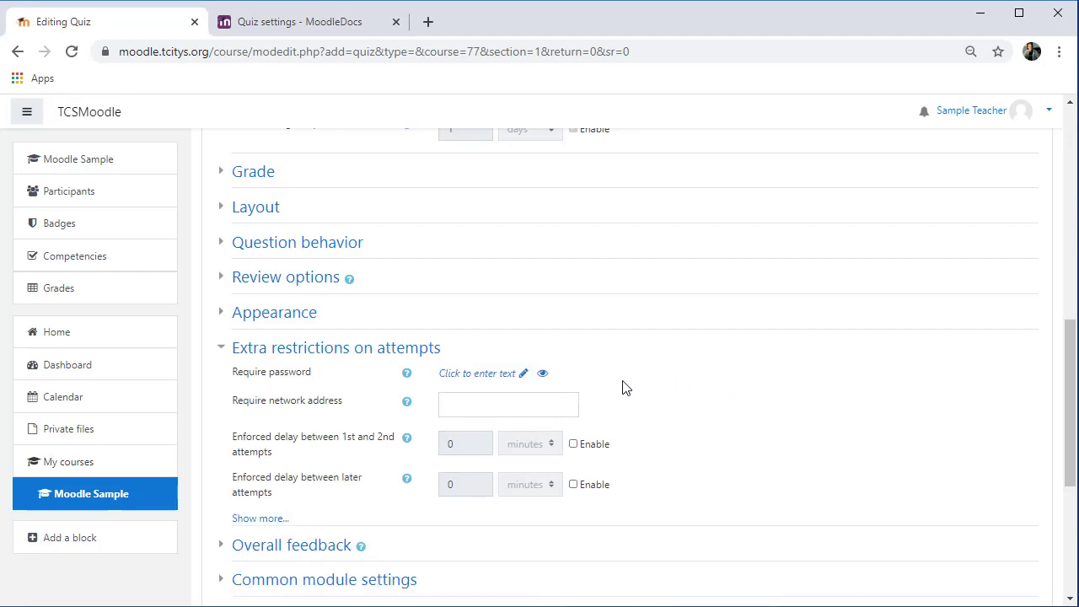
{"action": "left_click", "coordinate": [573, 445]}
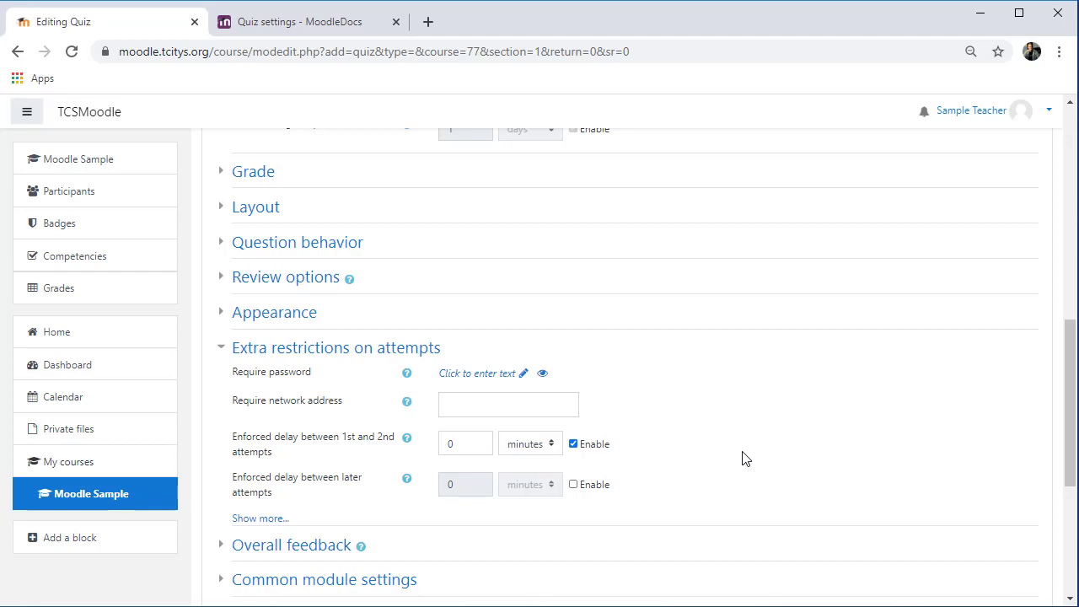
{"action": "left_click", "coordinate": [573, 446]}
Enter the overall feedback "Congratulations, you made an A!" for the highest grades and set its lower grade boundary to 89.5
{"action": "left_click_drag", "start_coordinate": [1071, 403], "coordinate": [1074, 517]}
{"action": "left_click", "coordinate": [279, 229]}
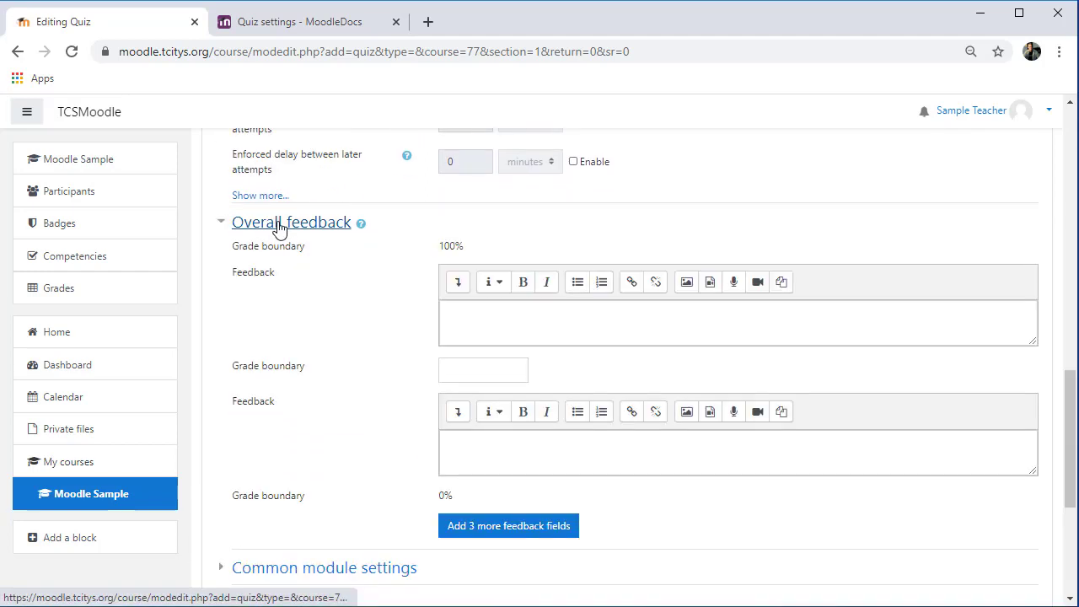
{"action": "left_click", "coordinate": [483, 324]}
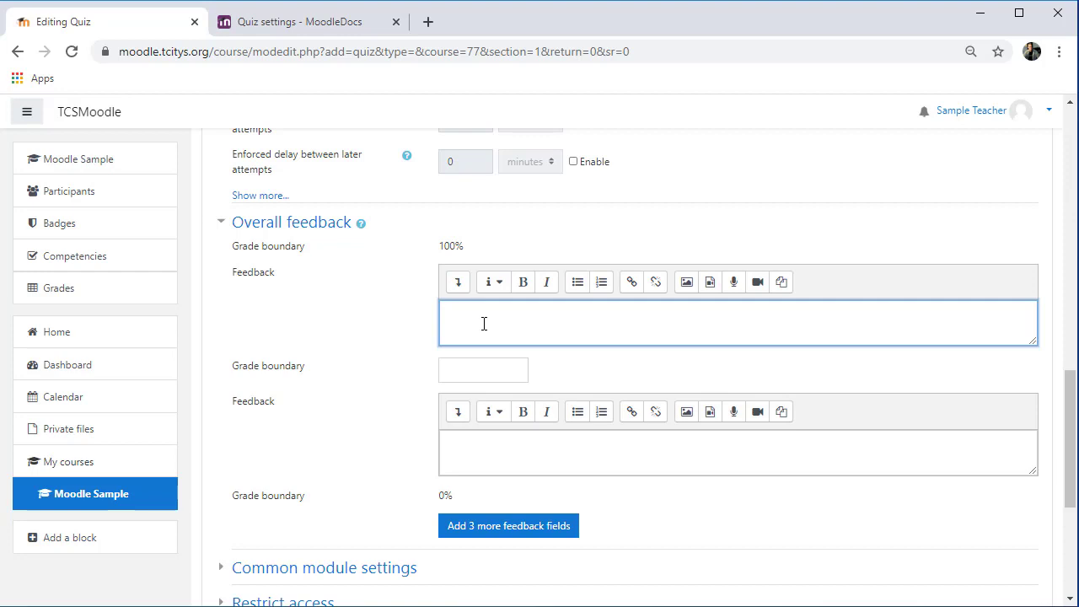
{"action": "type", "text": "Congratulations, you made an IA!"}
{"action": "left_click", "coordinate": [466, 371]}
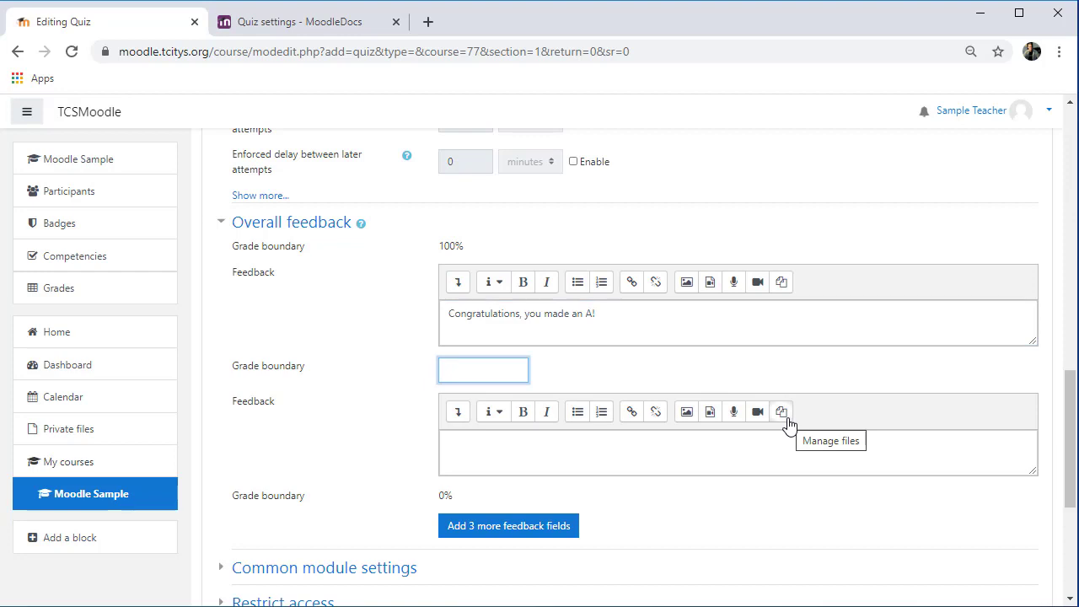
{"action": "type", "text": "89.5"}
Enter "Good job, you passed!" as the second feedback, with a lower grade boundary of 69.5 after adding three more feedback fields
{"action": "left_click", "coordinate": [497, 453]}
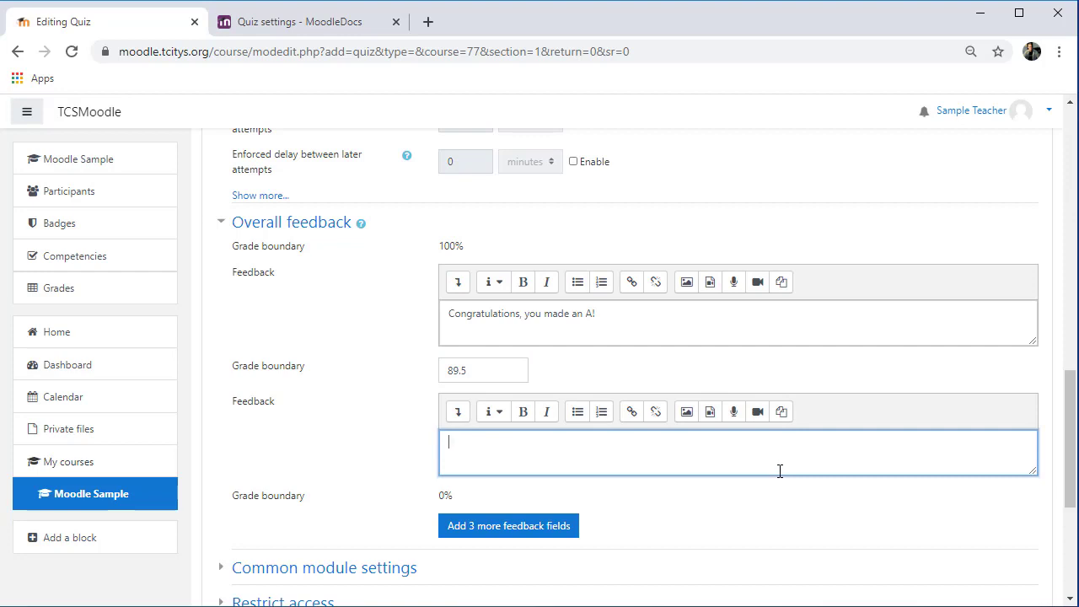
{"action": "type", "text": "Good job, you passed!"}
{"action": "left_click", "coordinate": [533, 526]}
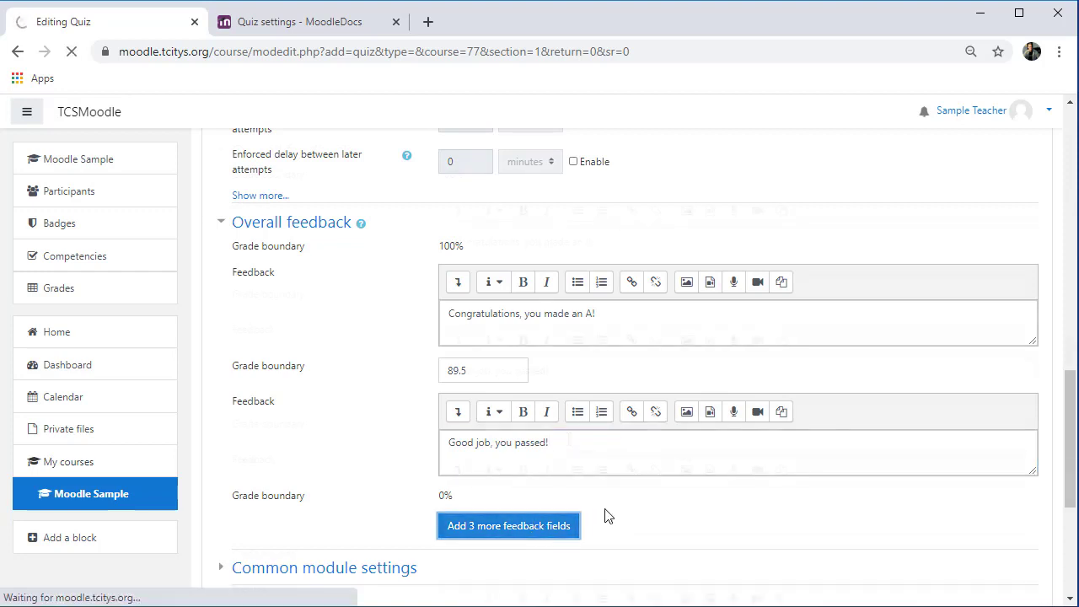
{"action": "type", "text": "69.5"}
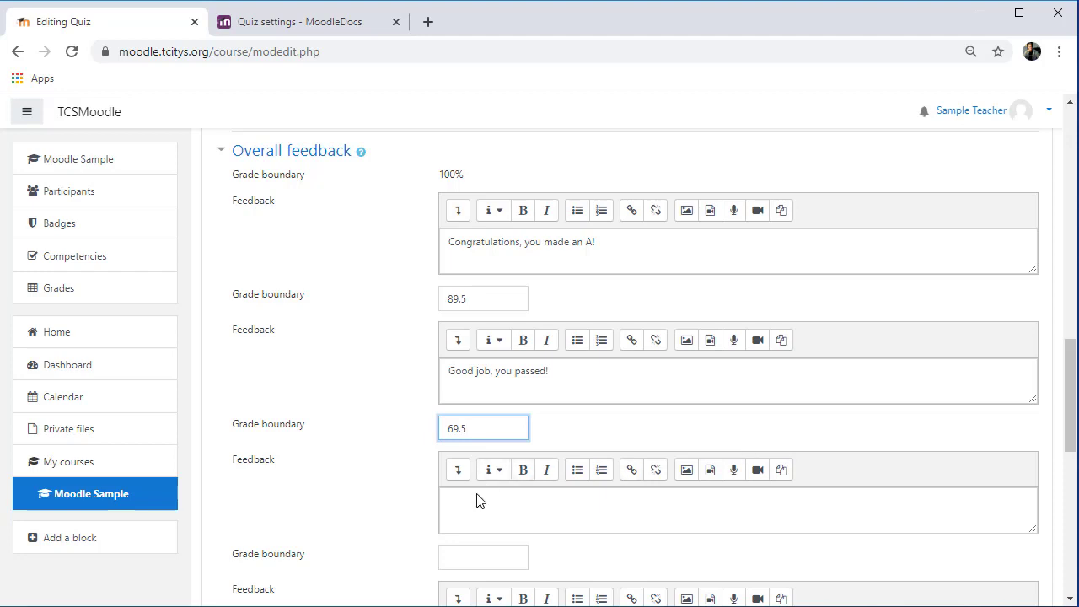
Enter the feedback below 69.5 as two paragraphs: "You should attempt this again." and "Ask your teacher for help if needed."
{"action": "left_click", "coordinate": [703, 497]}
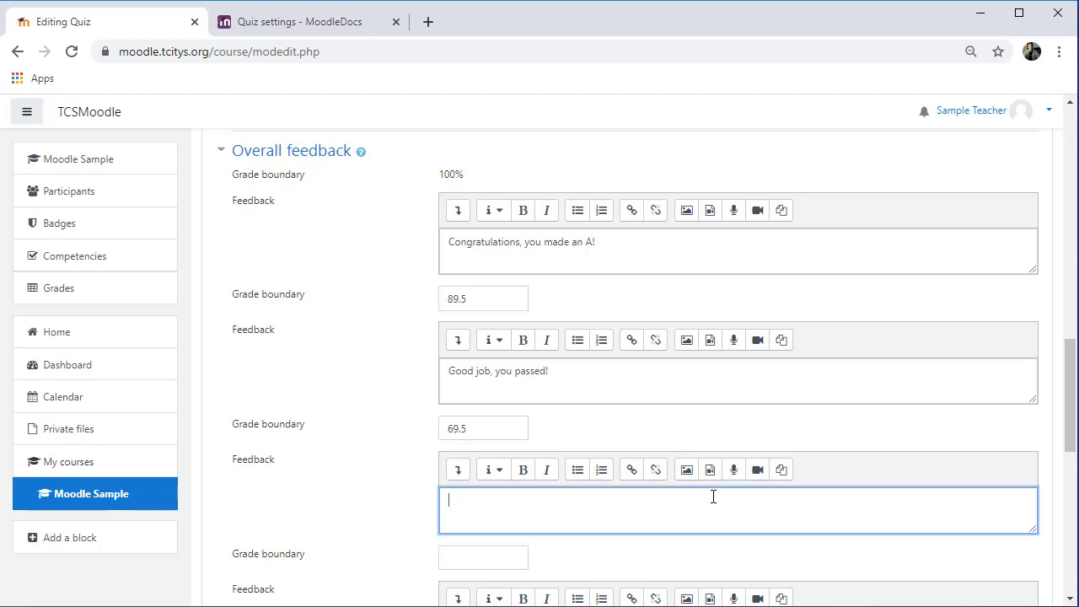
{"action": "type", "text": "You should attempt this again"}
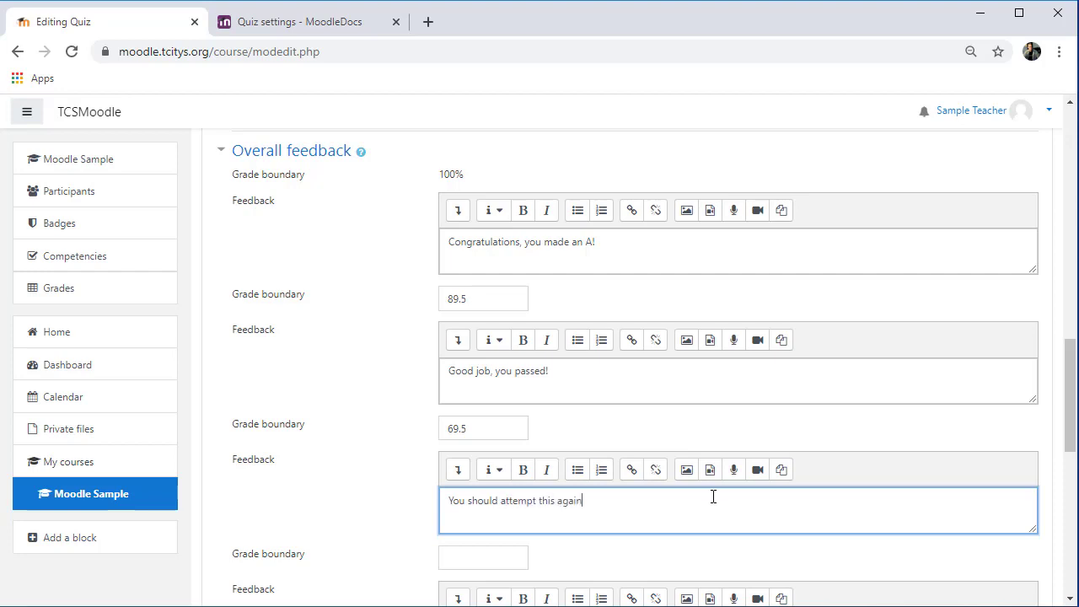
{"action": "type", "text": "."}
{"action": "key", "text": "Return"}
{"action": "type", "text": "Ask you"}
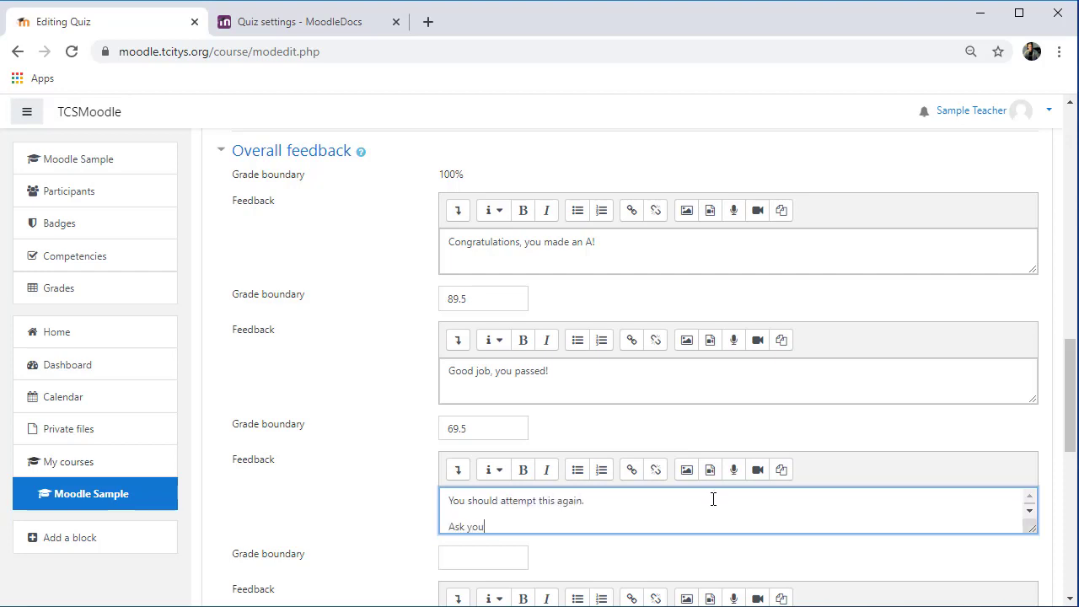
{"action": "type", "text": "r teacher for help if needed."}
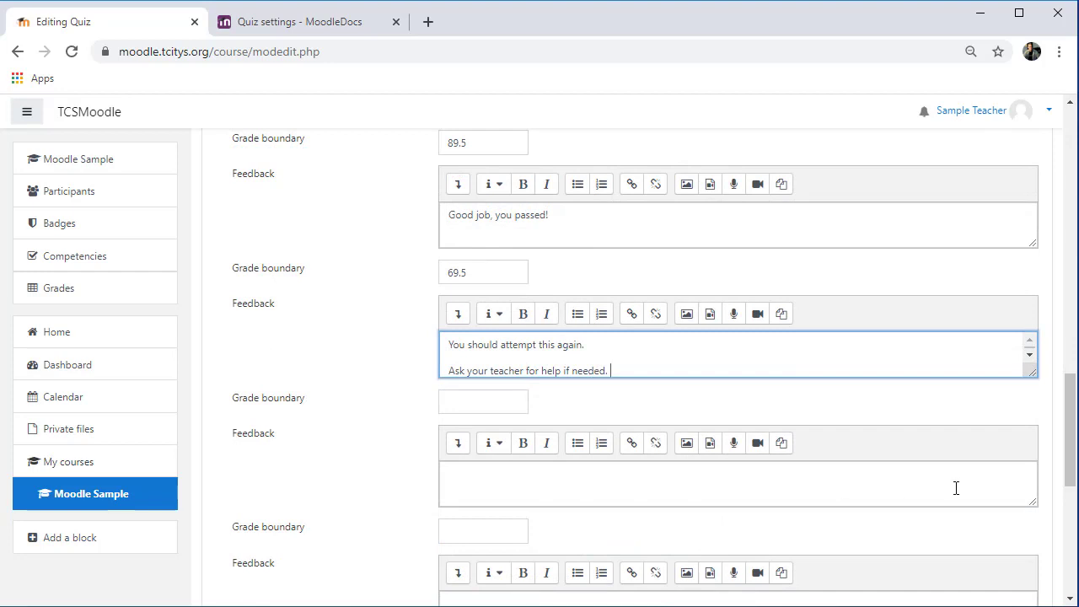
Set the quiz availability to Hide from students in the common module settings, and save and display the quiz
{"action": "left_click_drag", "start_coordinate": [1064, 471], "coordinate": [1067, 561]}
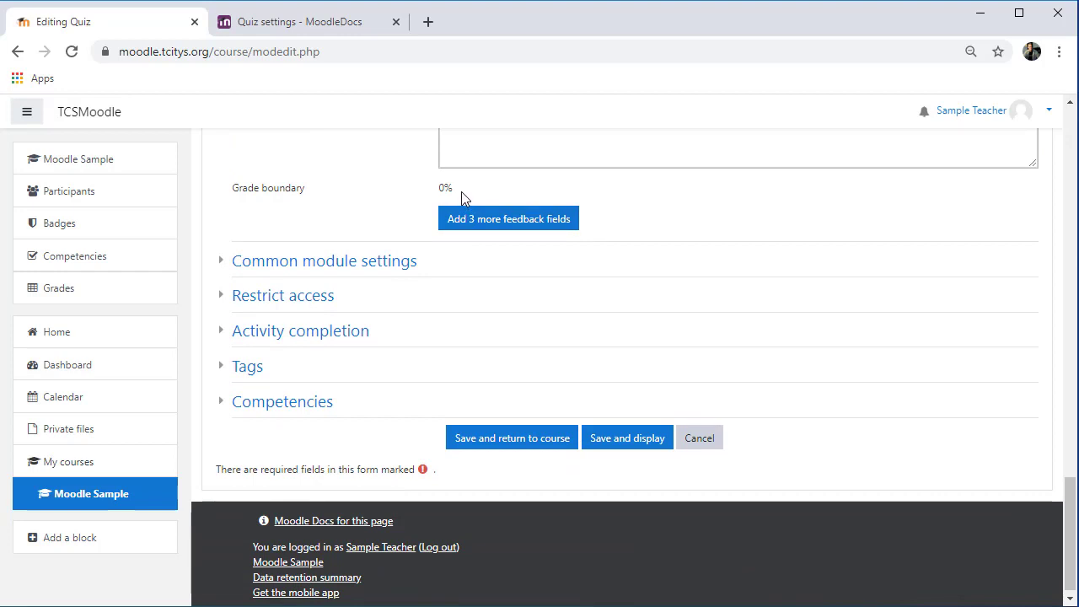
{"action": "left_click", "coordinate": [226, 267]}
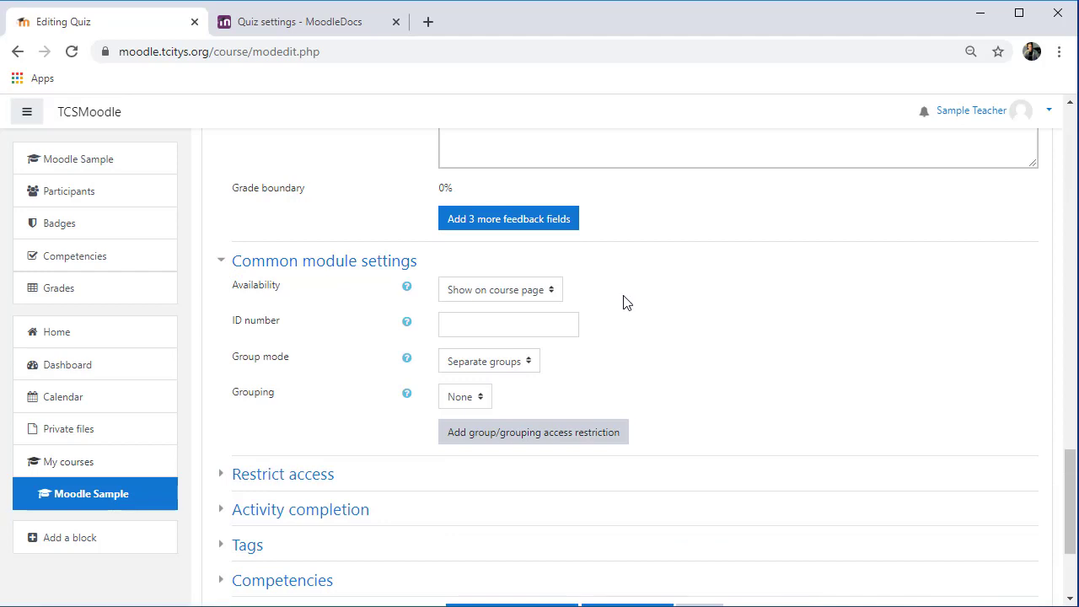
{"action": "left_click", "coordinate": [527, 294]}
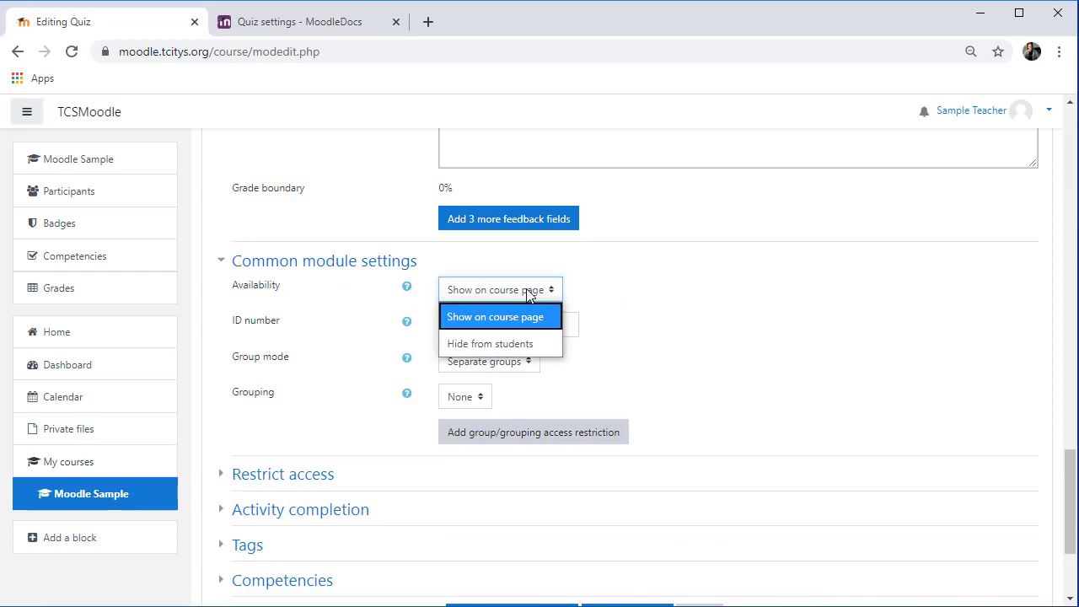
{"action": "left_click", "coordinate": [499, 343]}
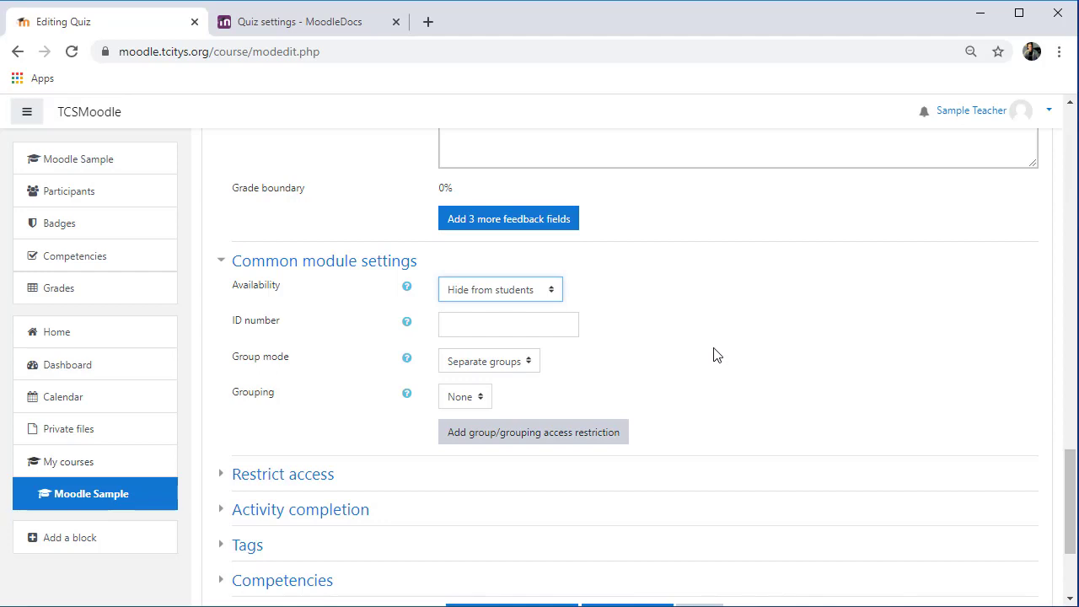
{"action": "left_click", "coordinate": [223, 264]}
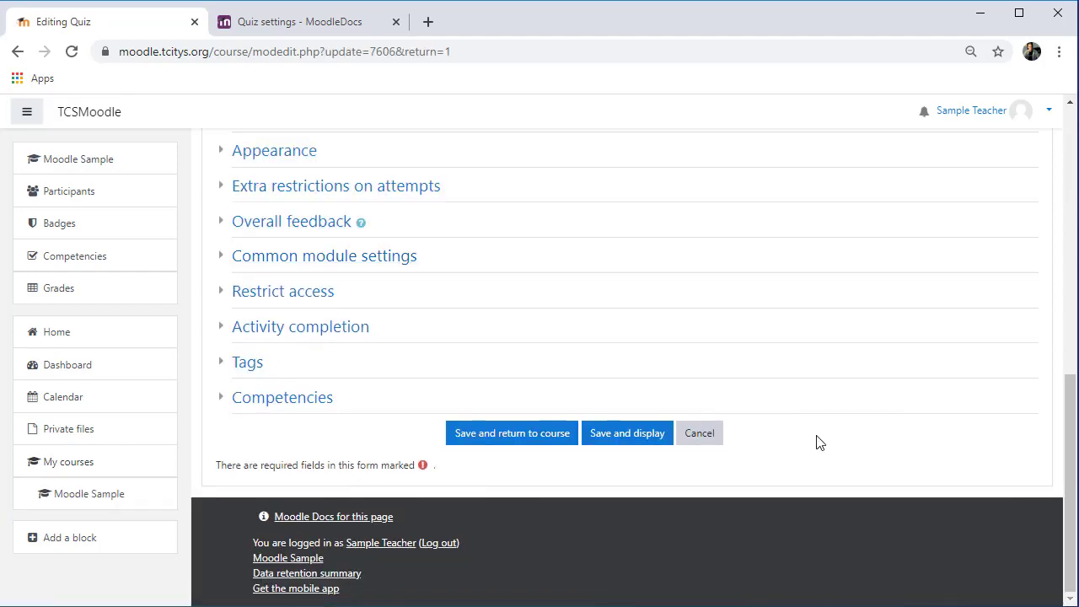
{"action": "left_click", "coordinate": [627, 440]}
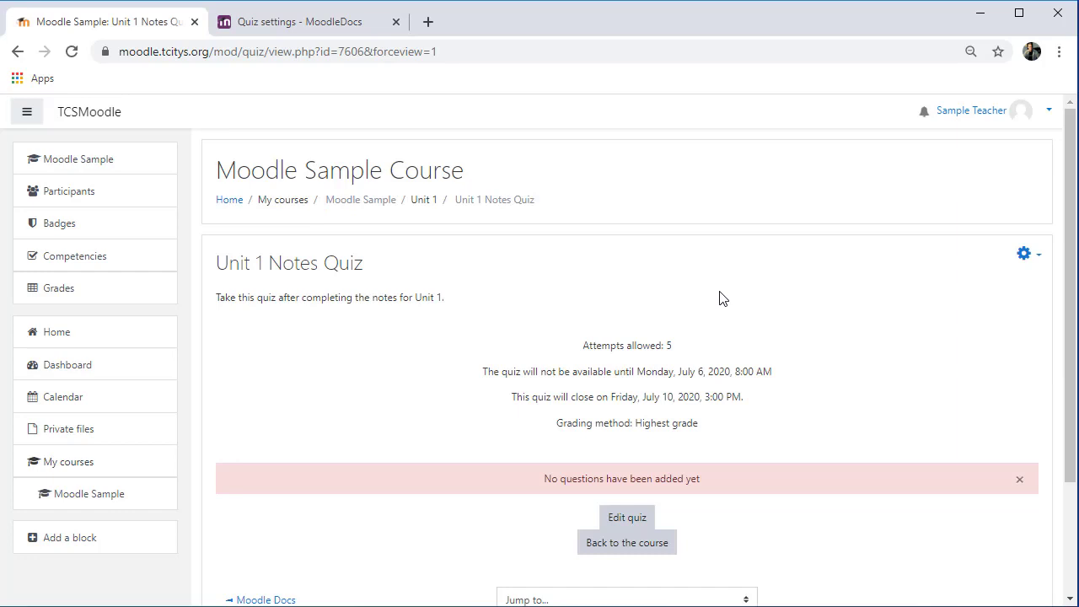